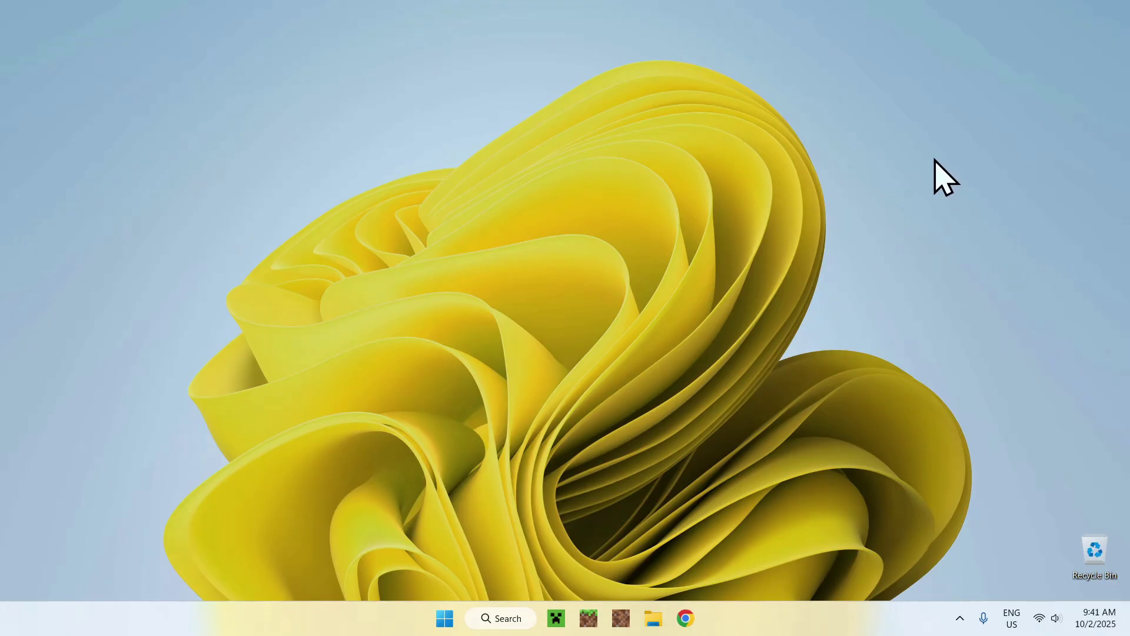
# - Search Google for 'Modrinth' in a new Chrome window
pyautogui.click(697, 606)
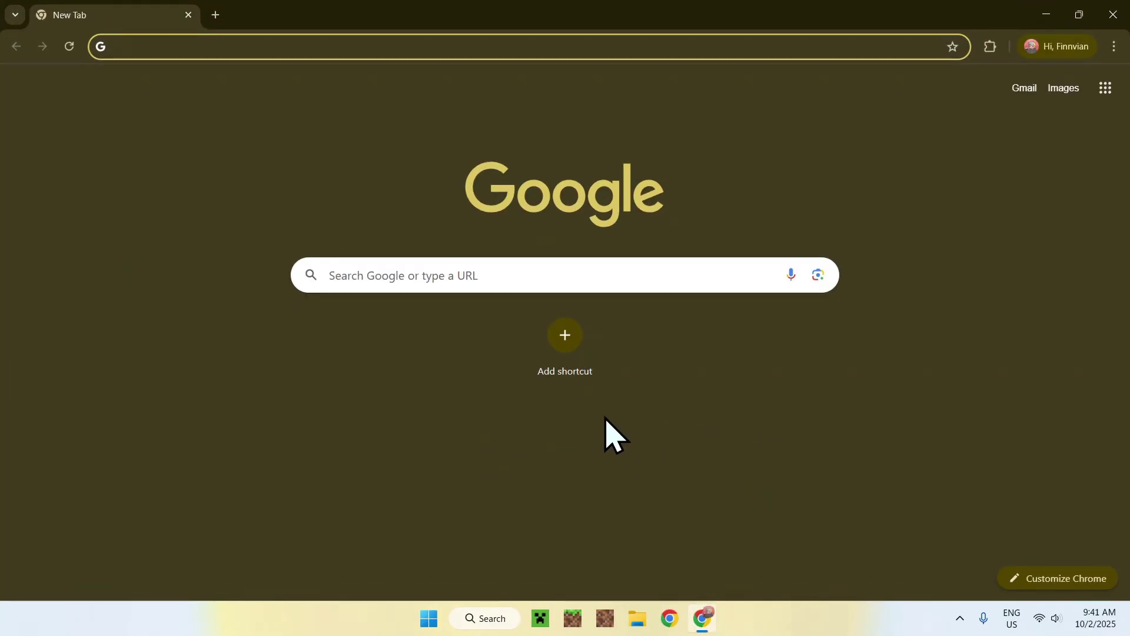
pyautogui.click(594, 277)
pyautogui.write('Mo')
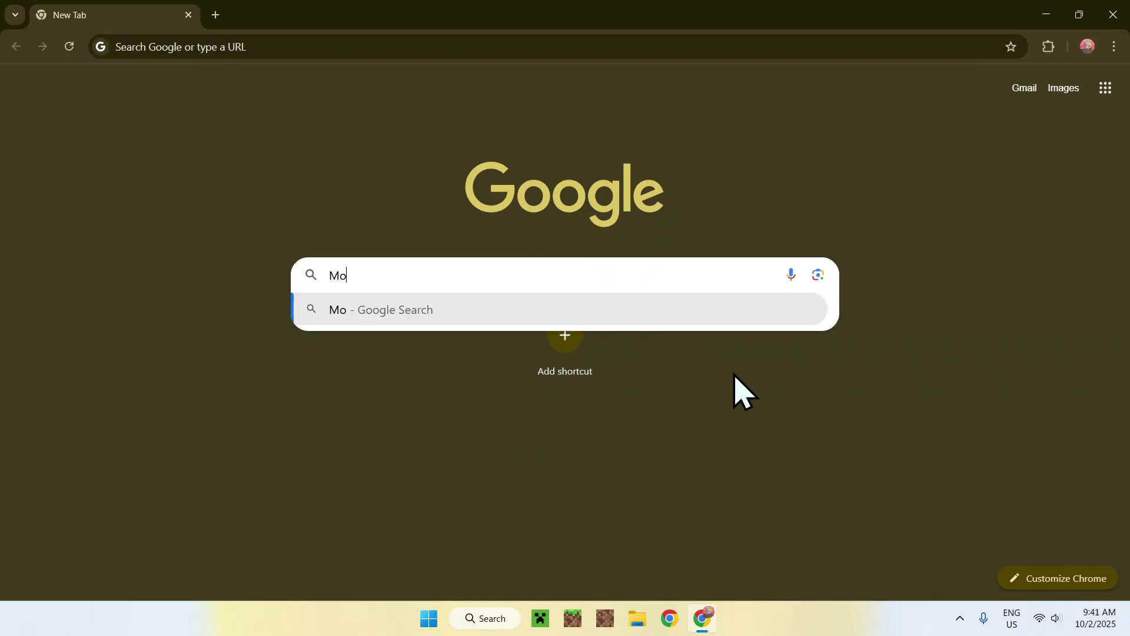
pyautogui.press('Return')
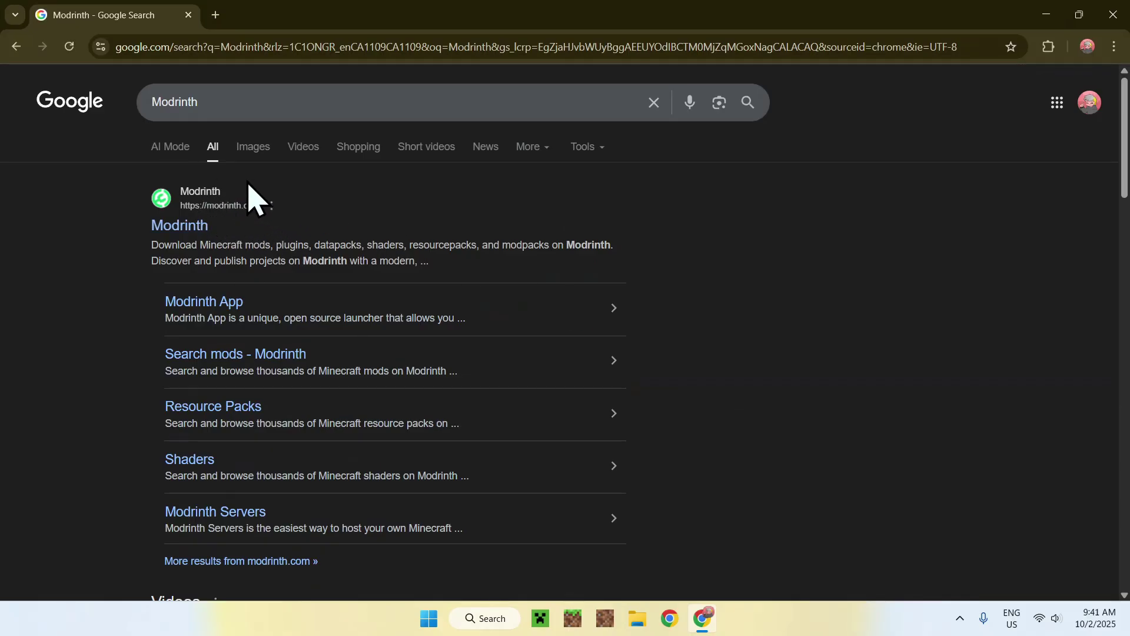
# - Go to modrinth.com and open its Mods listing from the Discover menu
pyautogui.click(182, 226)
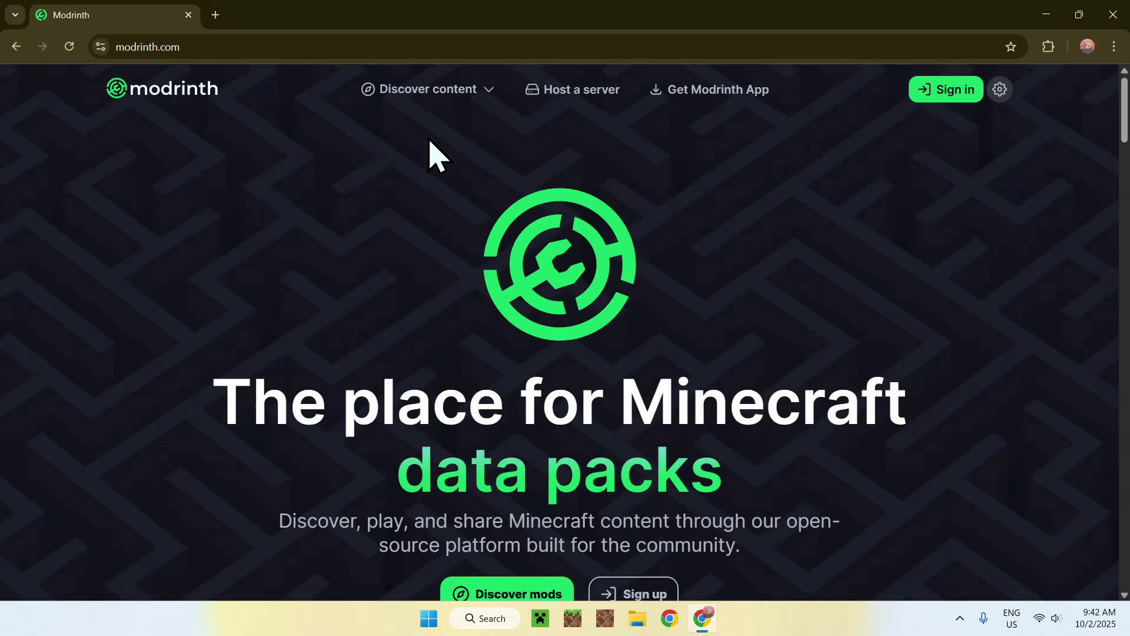
pyautogui.click(405, 97)
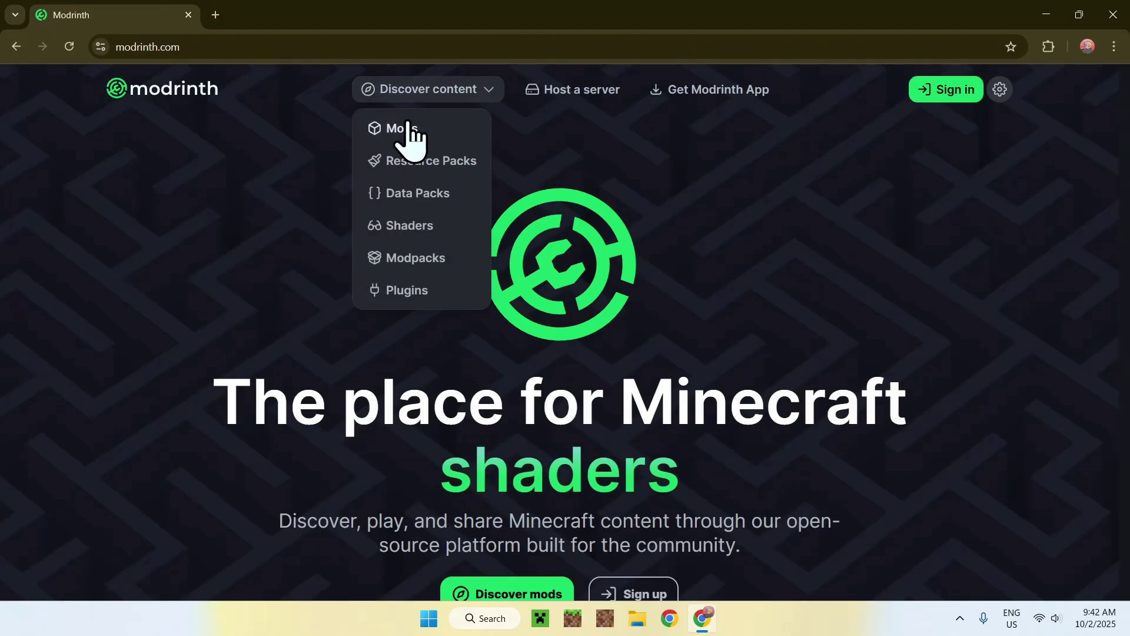
pyautogui.click(449, 133)
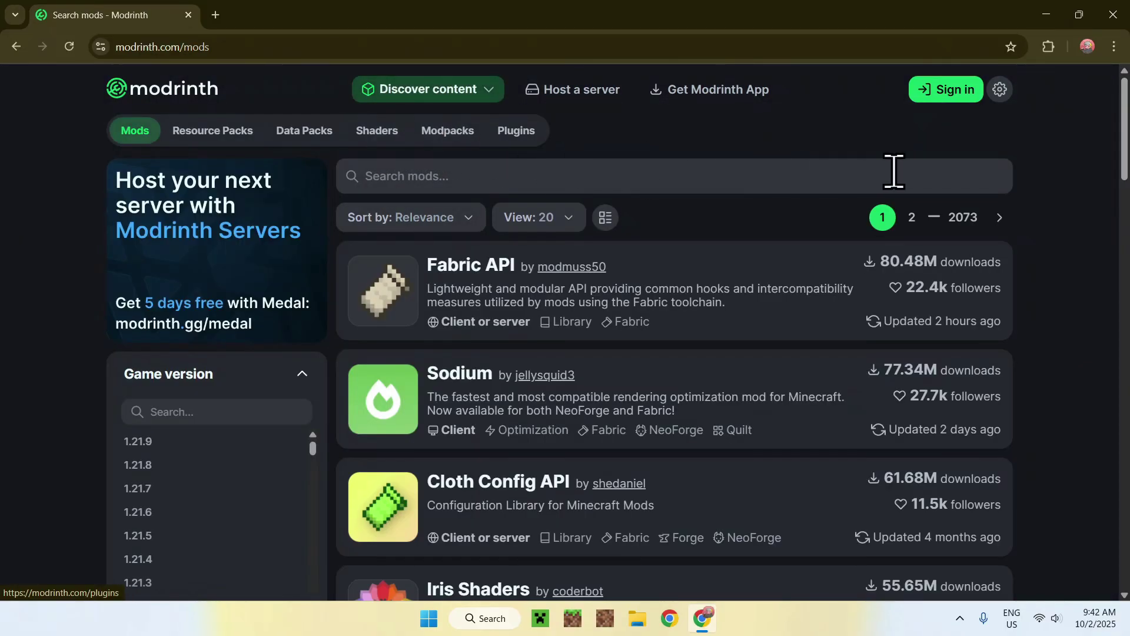
pyautogui.scroll(-6, 1043, 170)
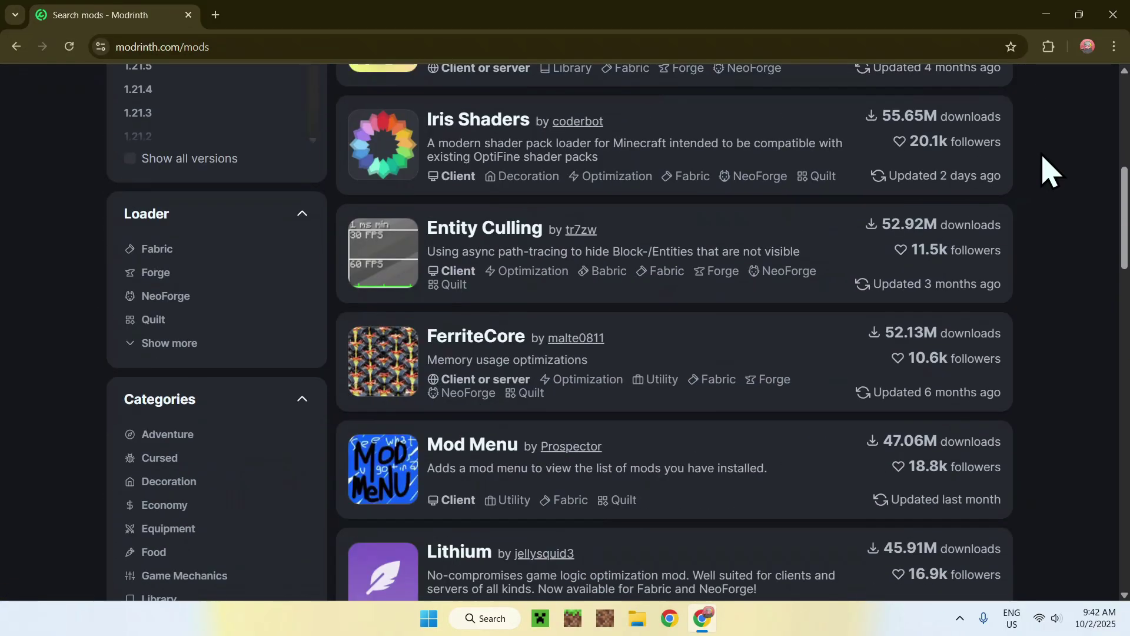
pyautogui.scroll(-7, 1043, 171)
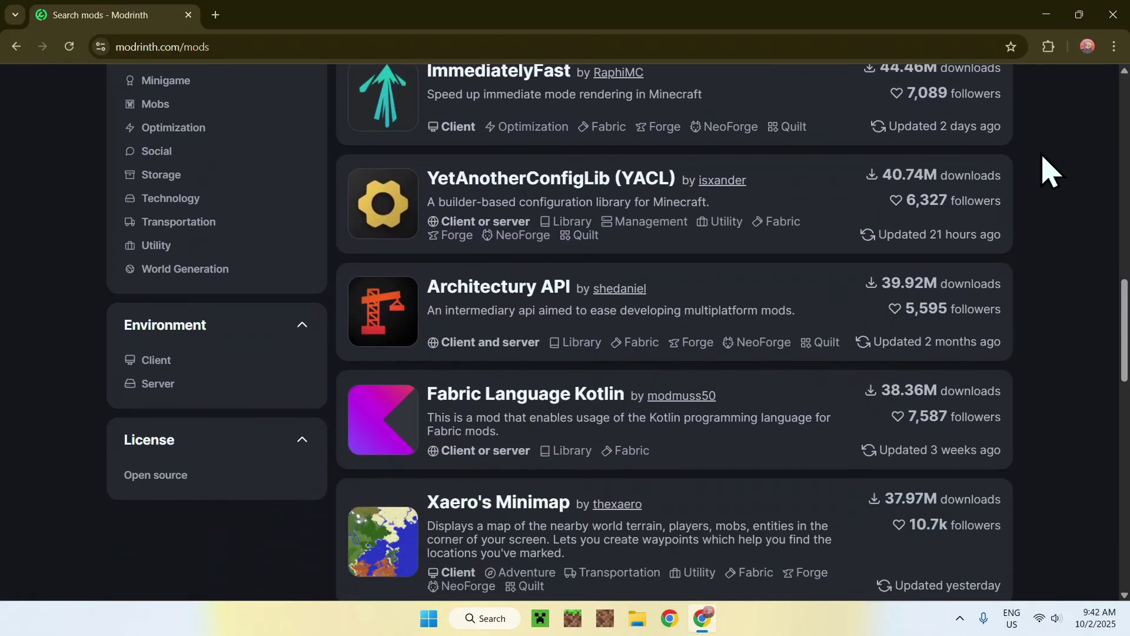
pyautogui.scroll(9, 1043, 171)
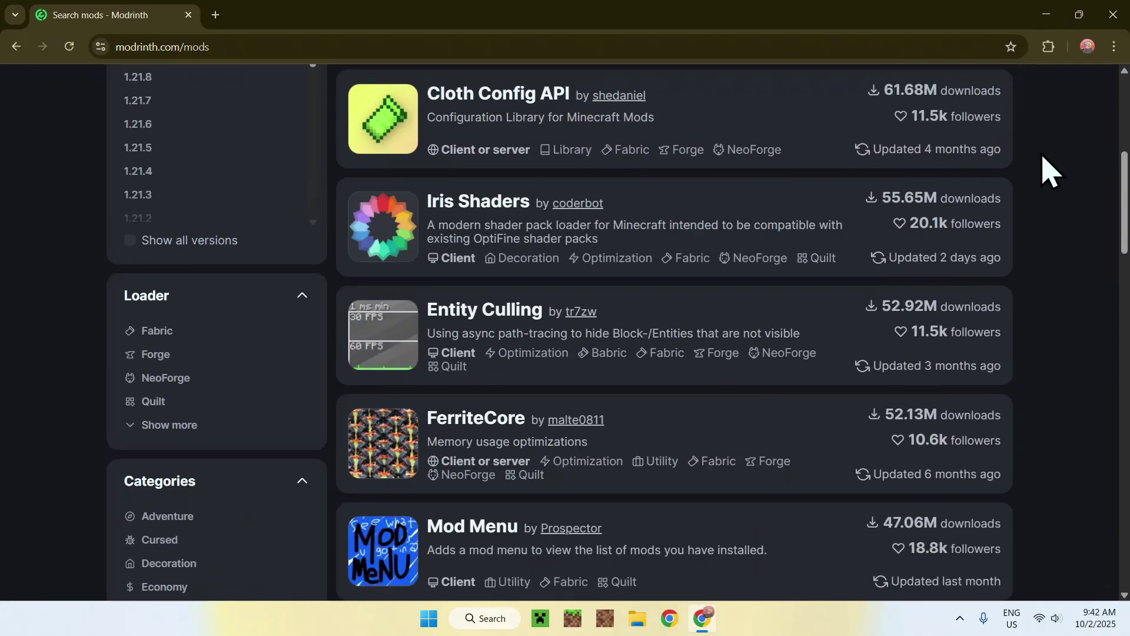
pyautogui.scroll(6, 1042, 171)
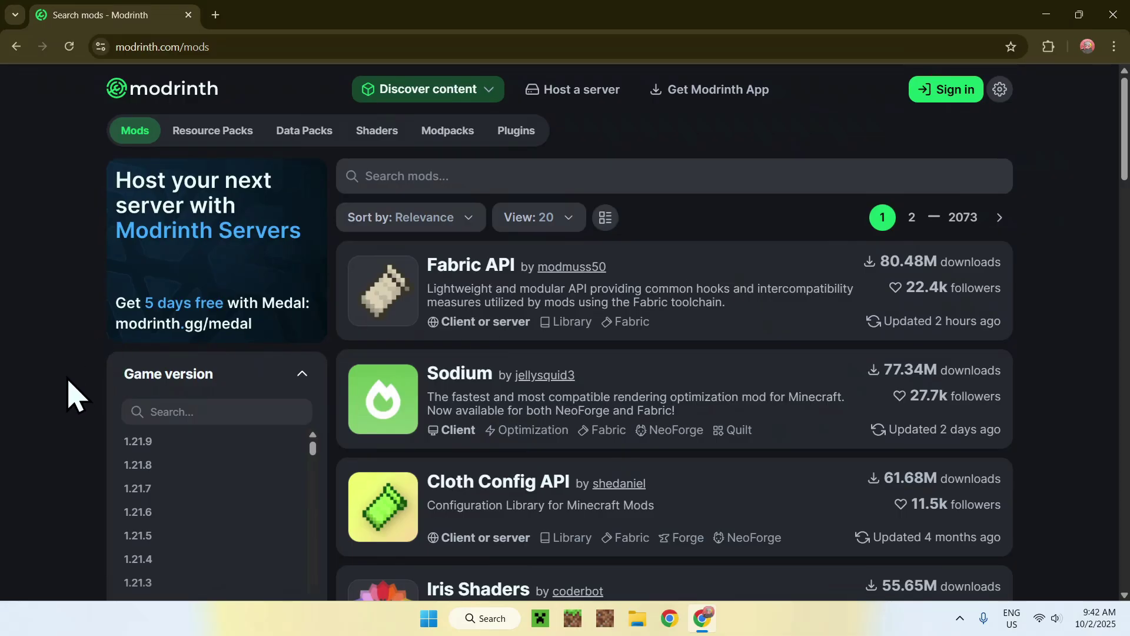
# - Filter the mod list to game version 1.21.9 and the Forge loader
pyautogui.click(184, 446)
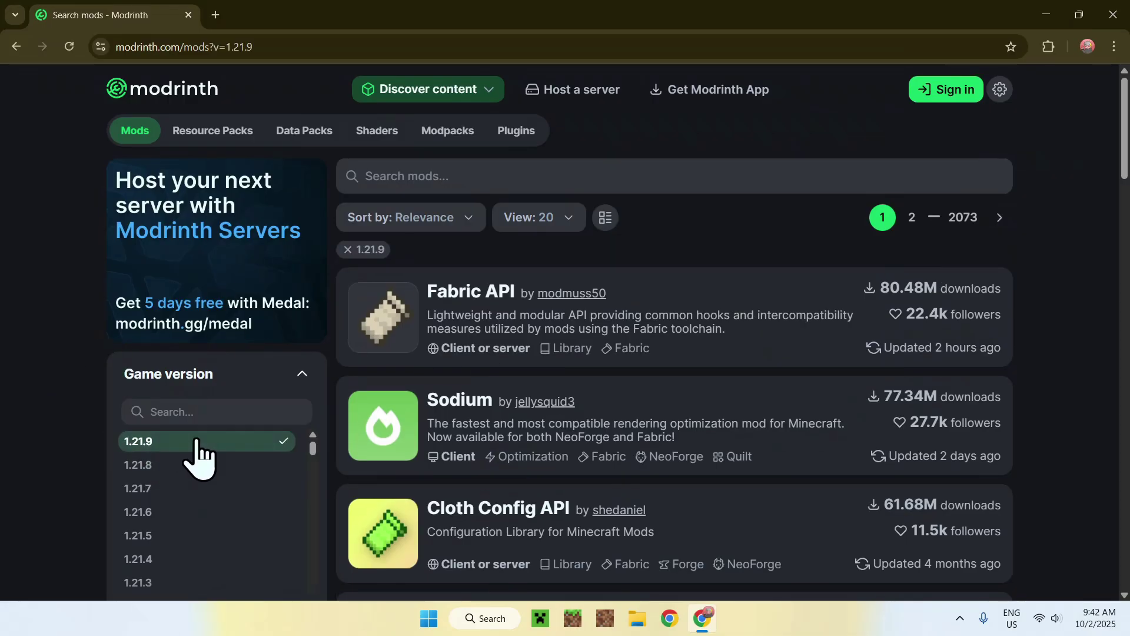
pyautogui.scroll(-3, 73, 441)
pyautogui.scroll(-3, 73, 432)
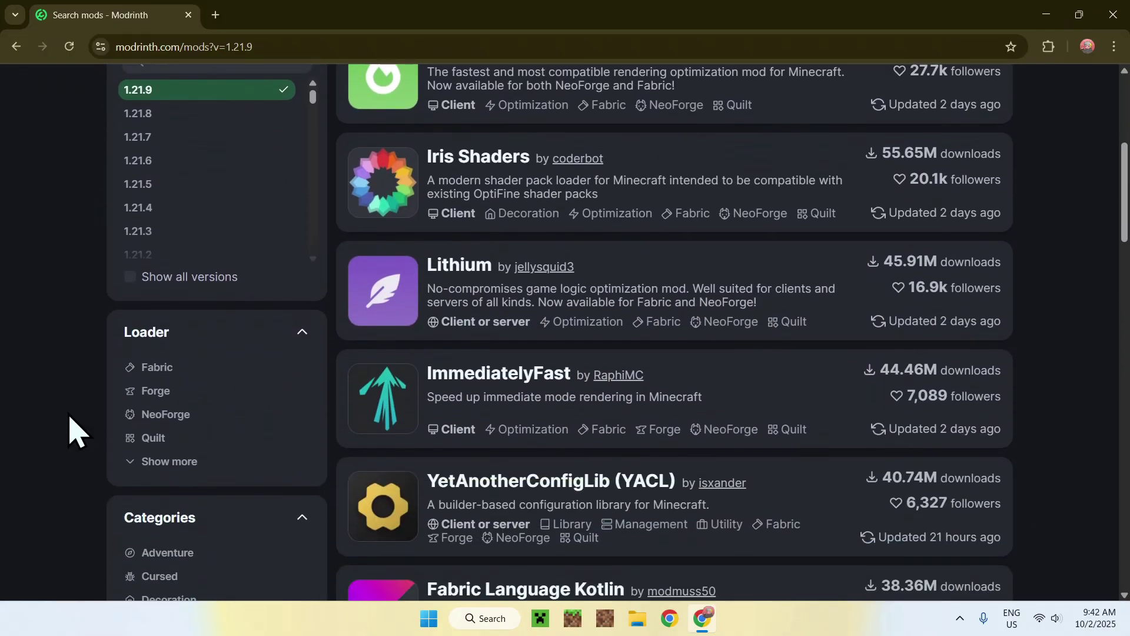
pyautogui.click(198, 376)
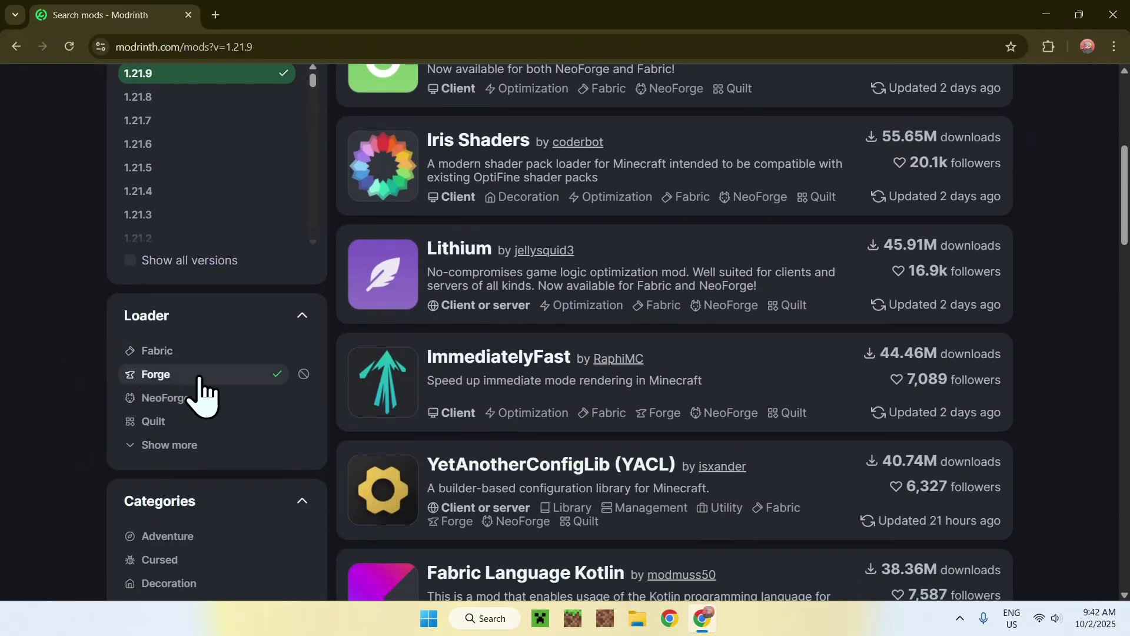
# - Page through the filtered results to pages 2 and 3
pyautogui.scroll(6, 198, 395)
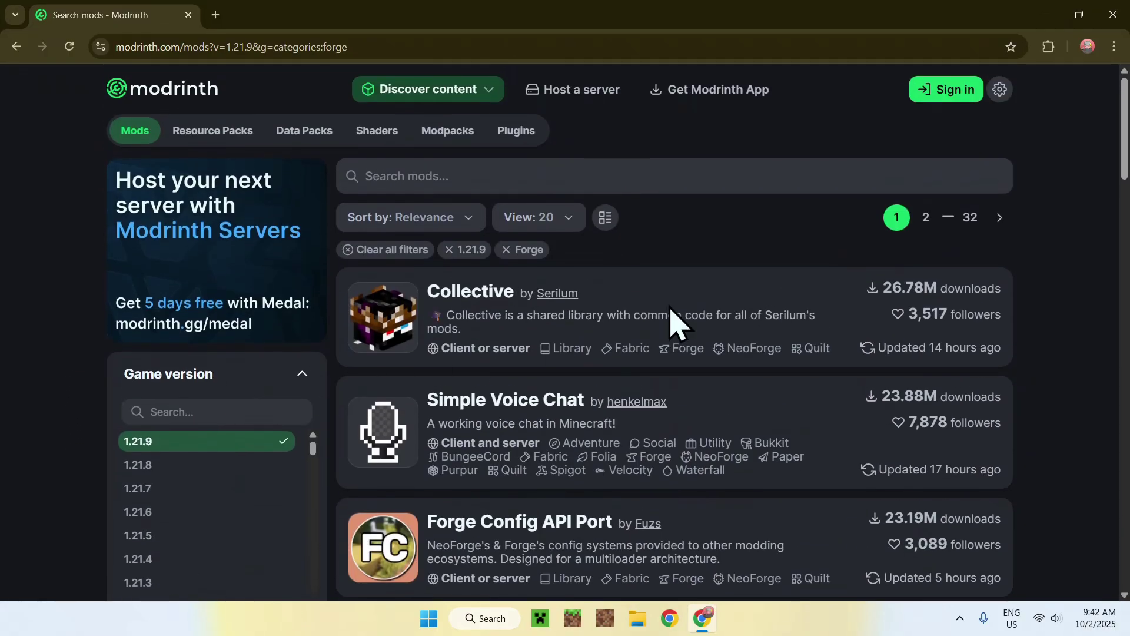
pyautogui.scroll(-8, 1041, 213)
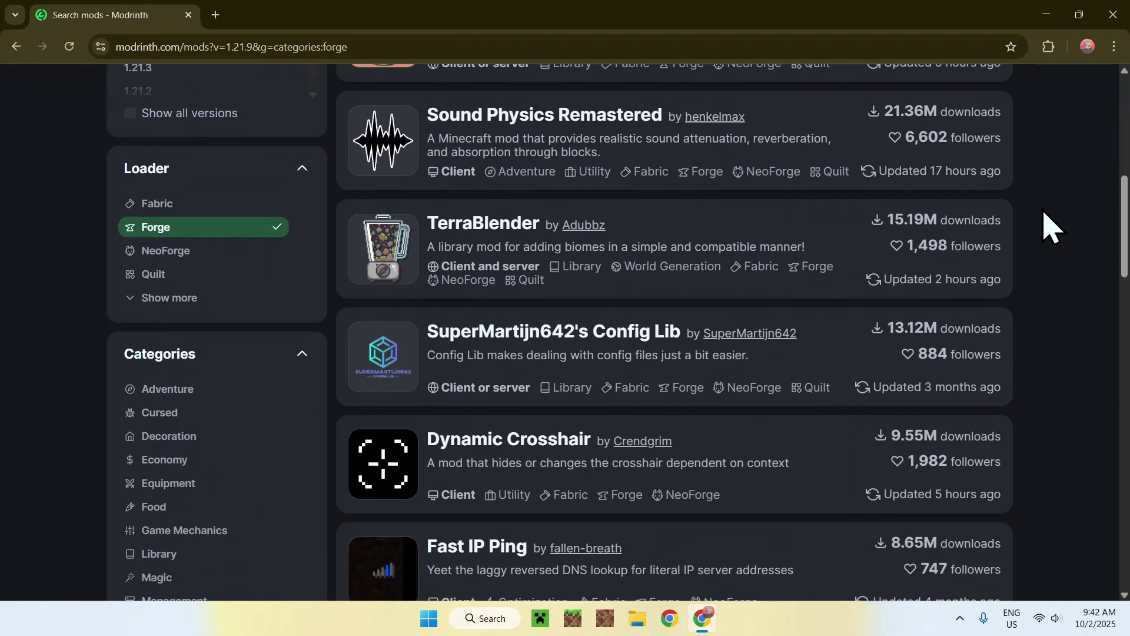
pyautogui.scroll(-7, 1050, 227)
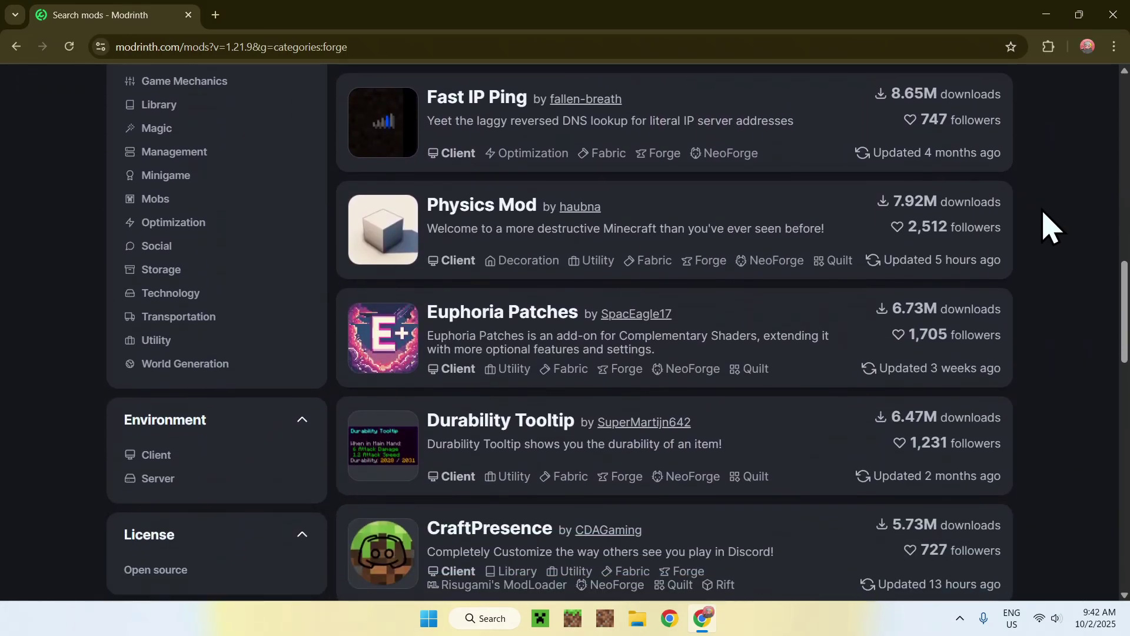
pyautogui.scroll(-9, 1050, 226)
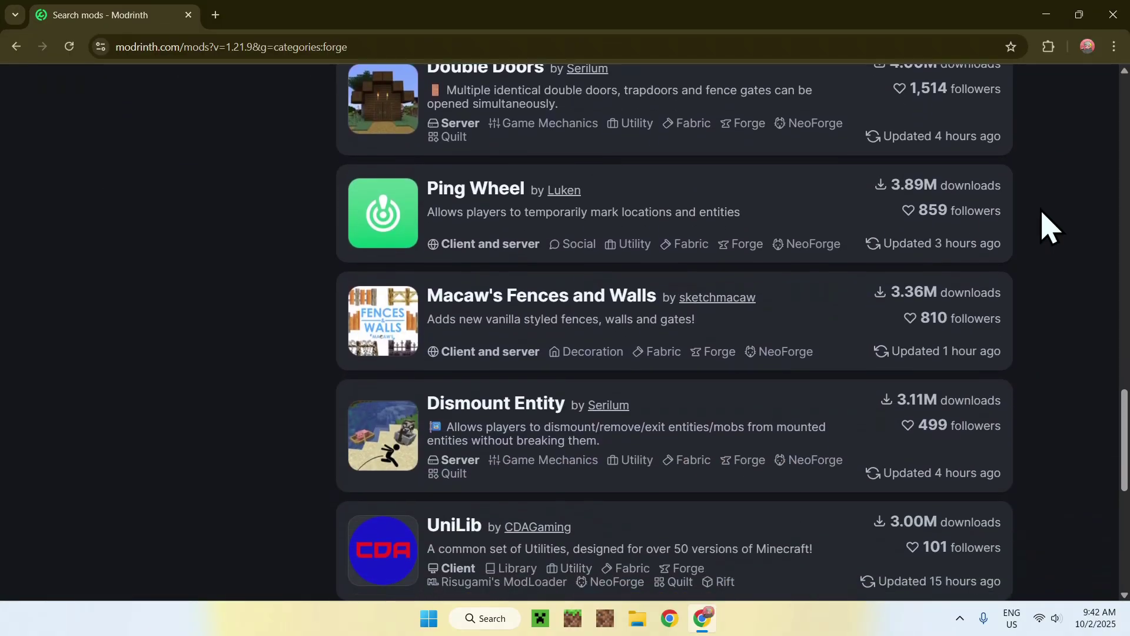
pyautogui.scroll(-5, 1041, 217)
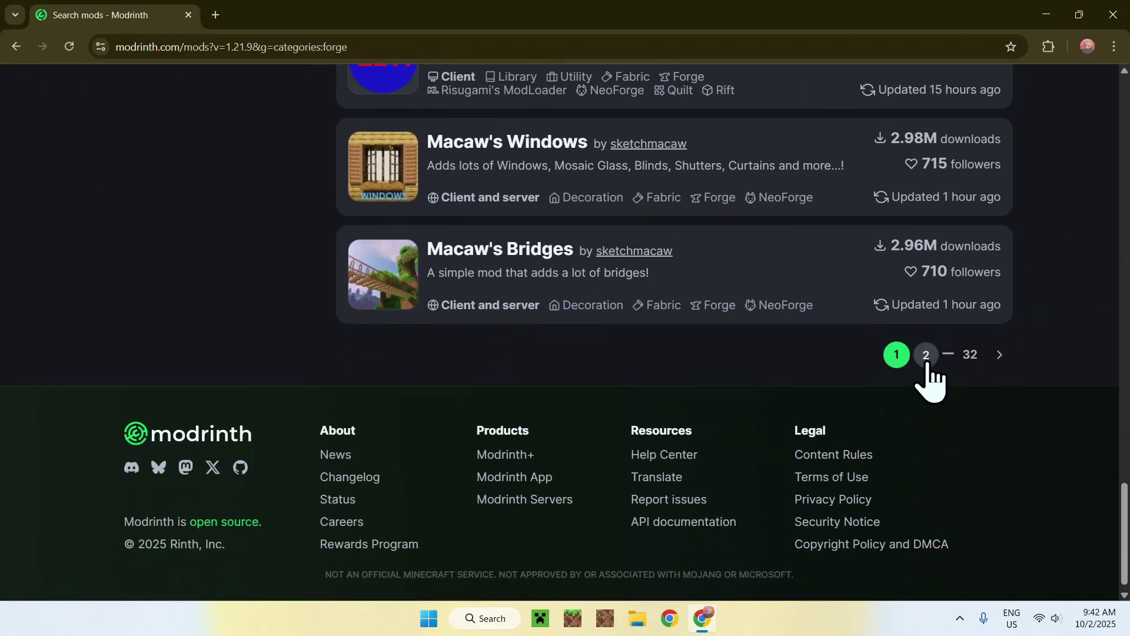
pyautogui.click(926, 356)
pyautogui.scroll(-4, 1027, 208)
pyautogui.scroll(-14, 1030, 212)
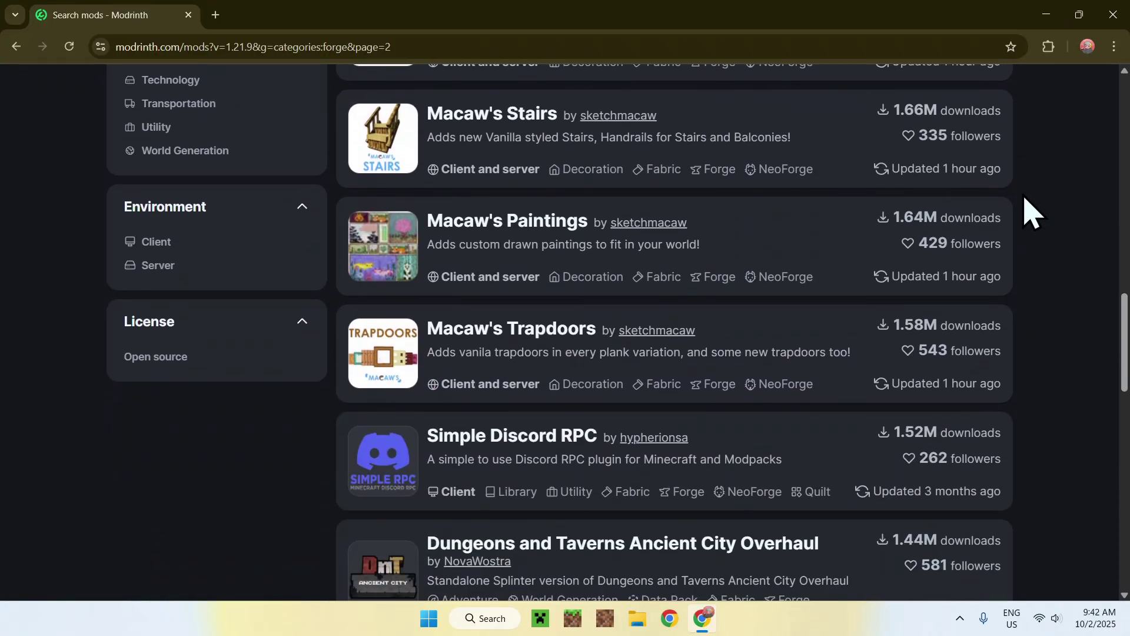
pyautogui.scroll(-16, 1030, 212)
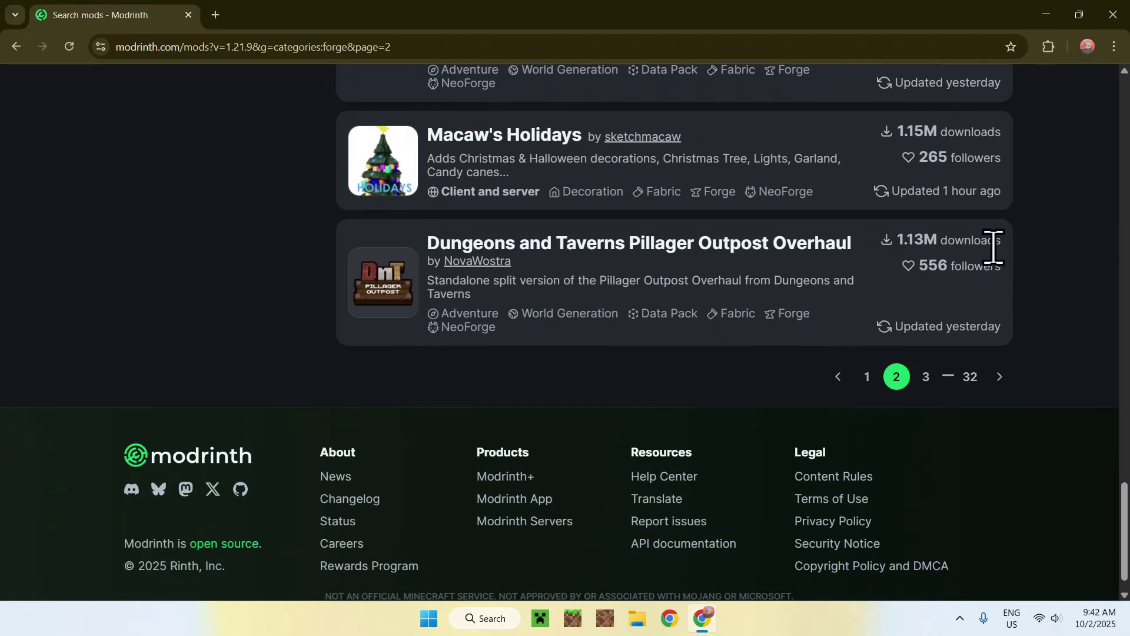
pyautogui.click(926, 378)
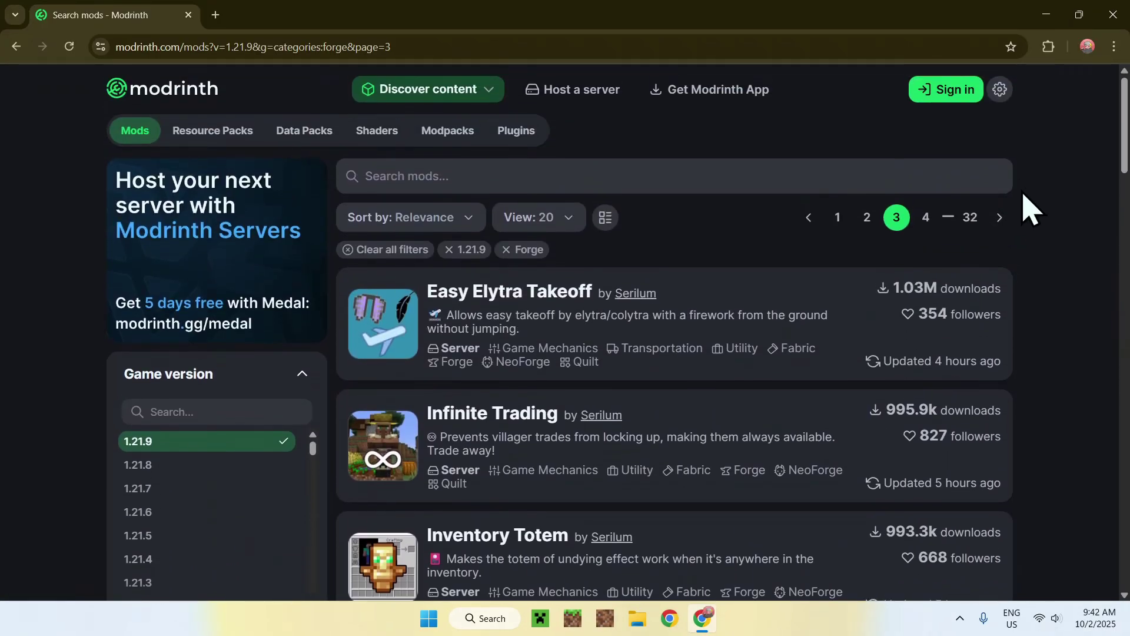
pyautogui.scroll(-16, 1038, 203)
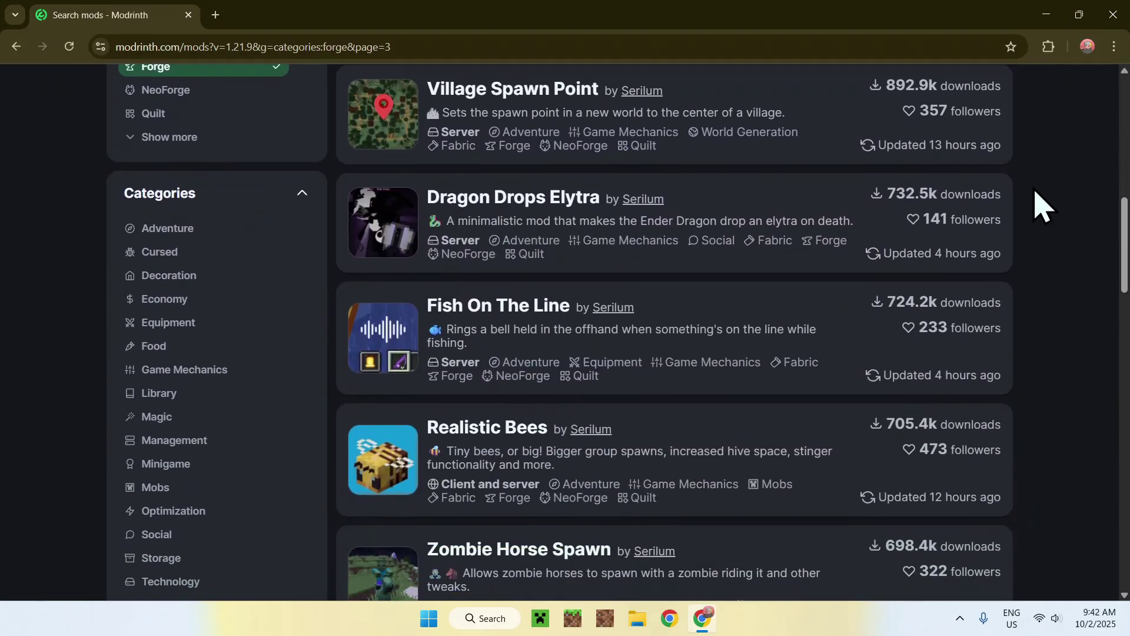
pyautogui.scroll(-10, 1038, 203)
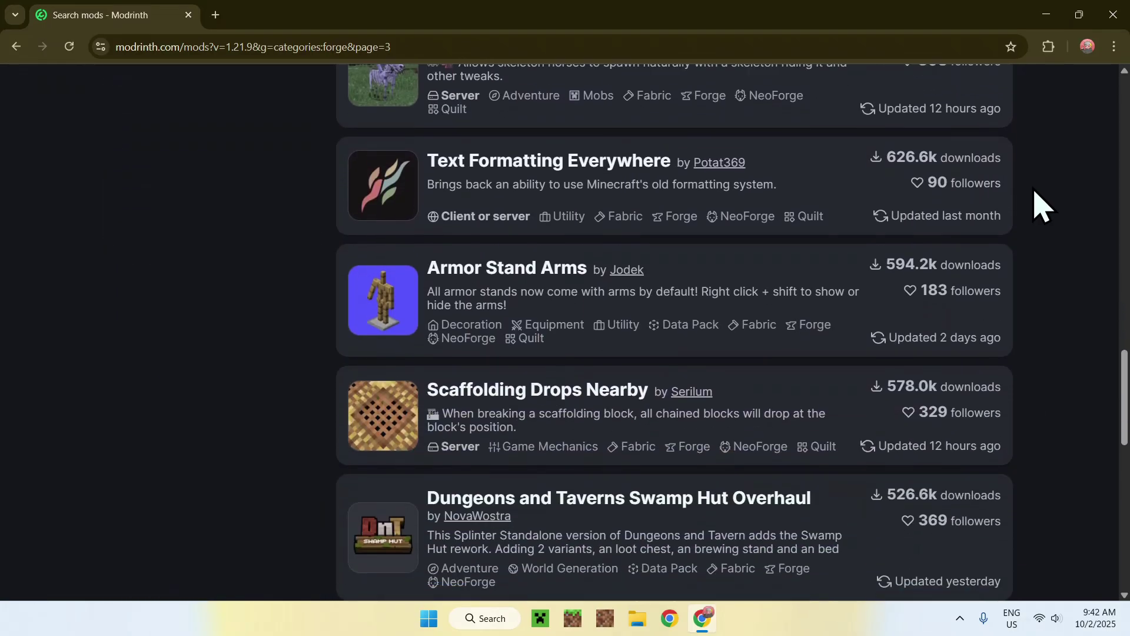
pyautogui.scroll(-1, 1039, 203)
# - Go to page 4 and open the Jagm's Kiwis mod page
pyautogui.click(924, 469)
pyautogui.scroll(-10, 1038, 223)
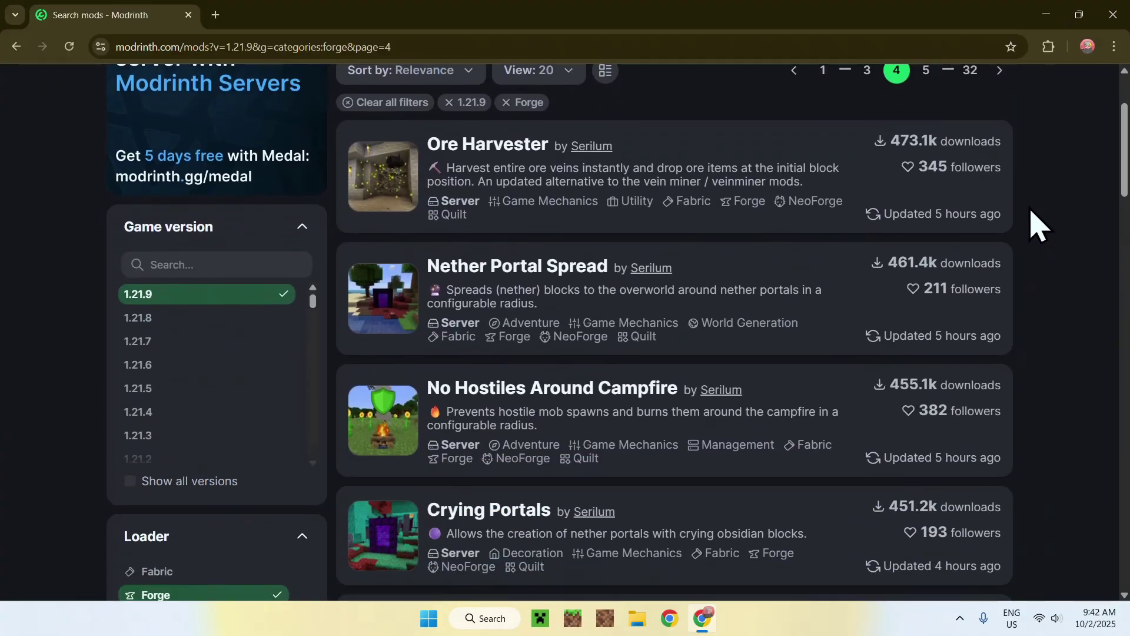
pyautogui.scroll(-10, 1037, 224)
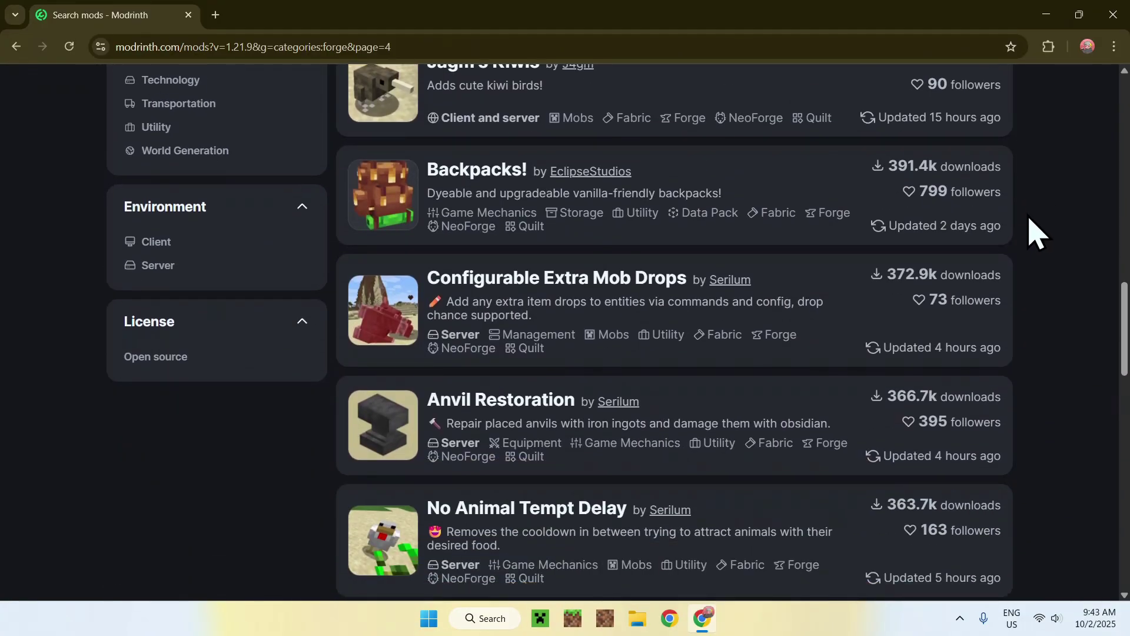
pyautogui.scroll(5, 1024, 277)
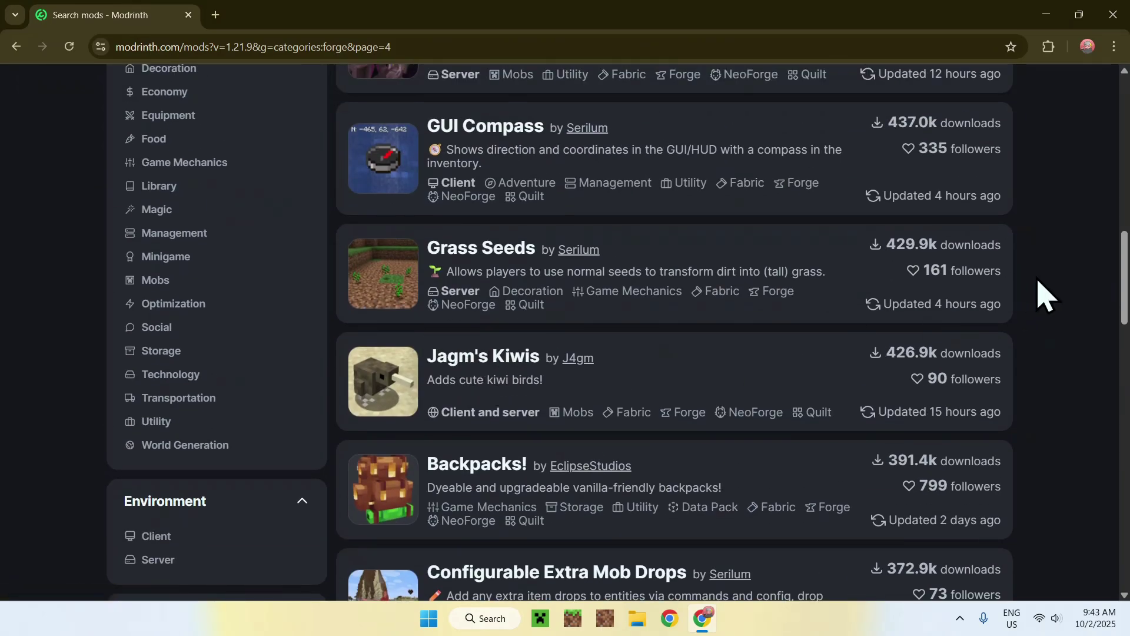
pyautogui.click(490, 367)
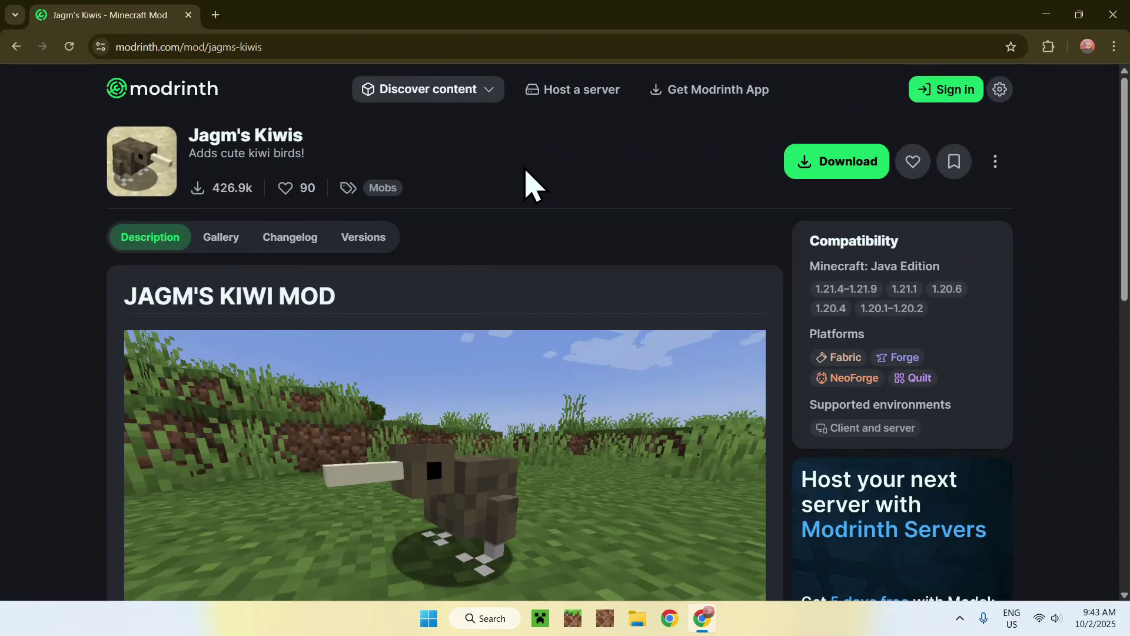
# - Filter the mod's Versions list to game version 1.21.9 and the Forge loader
pyautogui.click(363, 247)
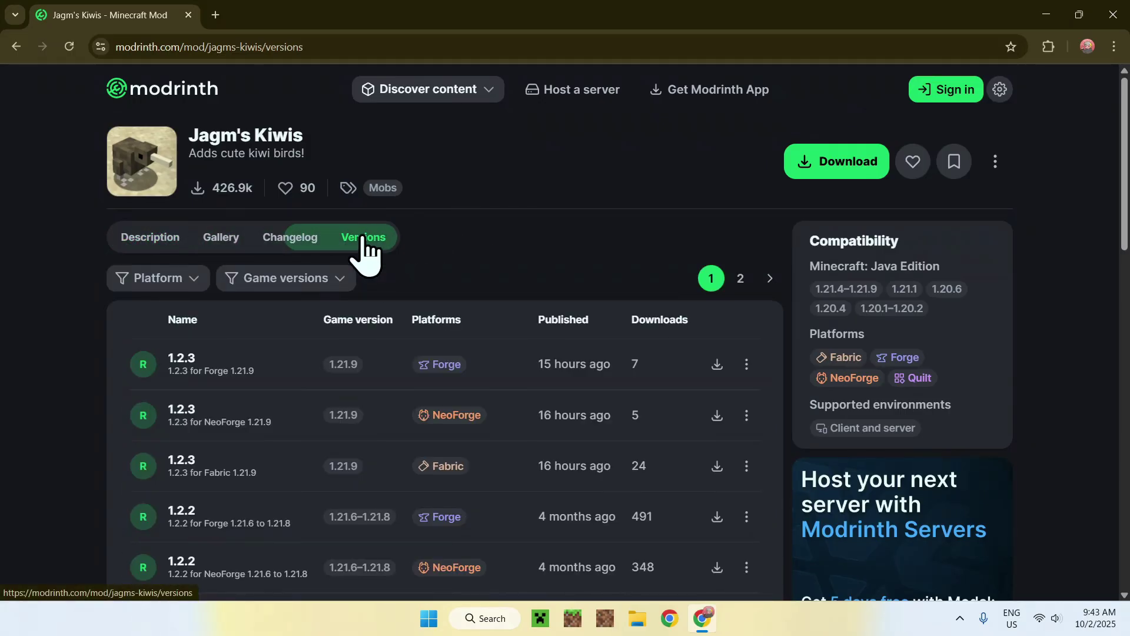
pyautogui.click(273, 288)
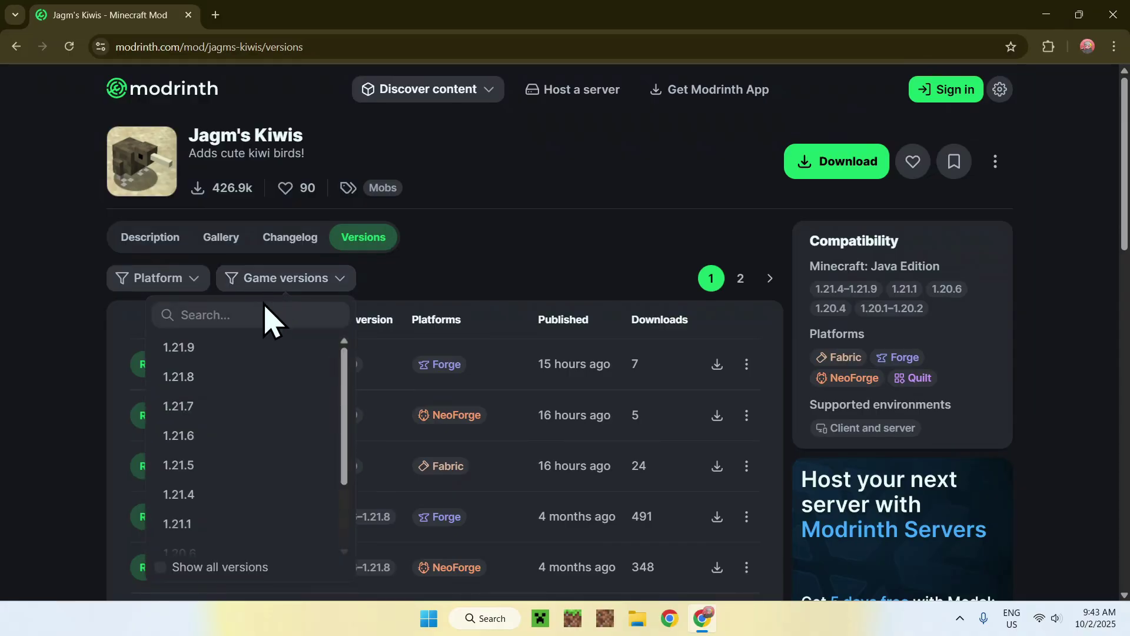
pyautogui.click(230, 348)
pyautogui.click(66, 318)
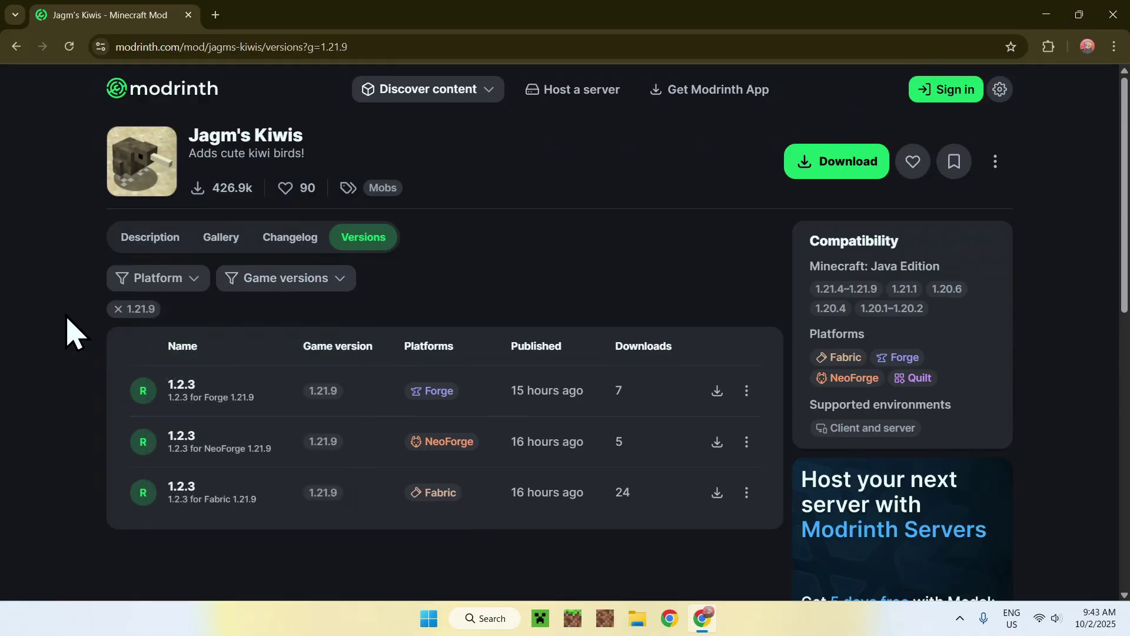
pyautogui.click(156, 280)
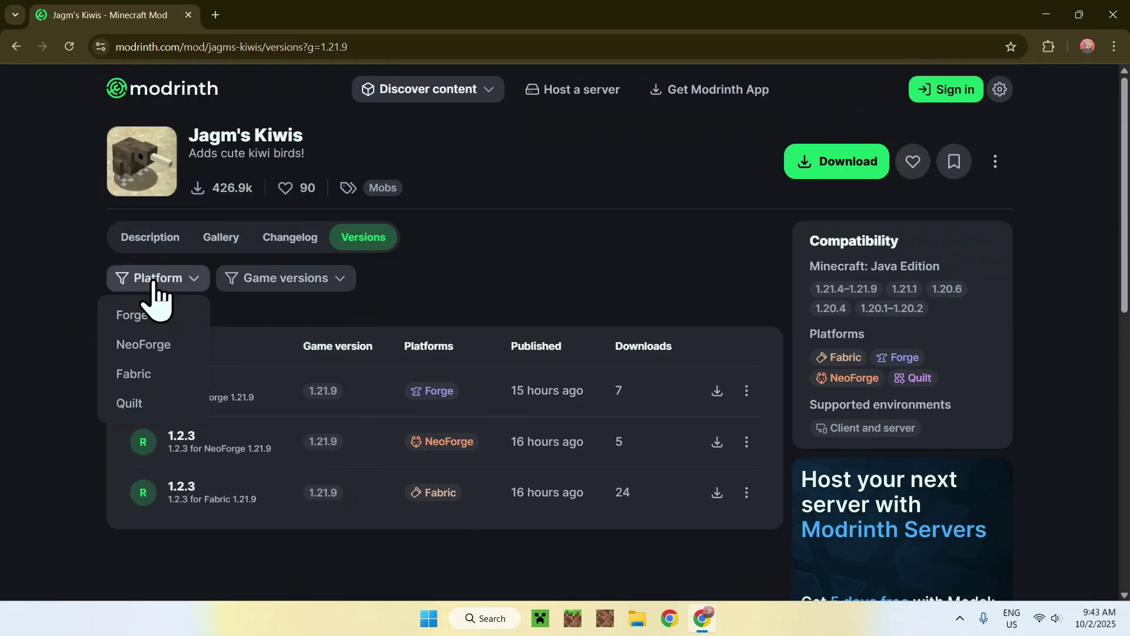
pyautogui.click(153, 316)
pyautogui.click(68, 318)
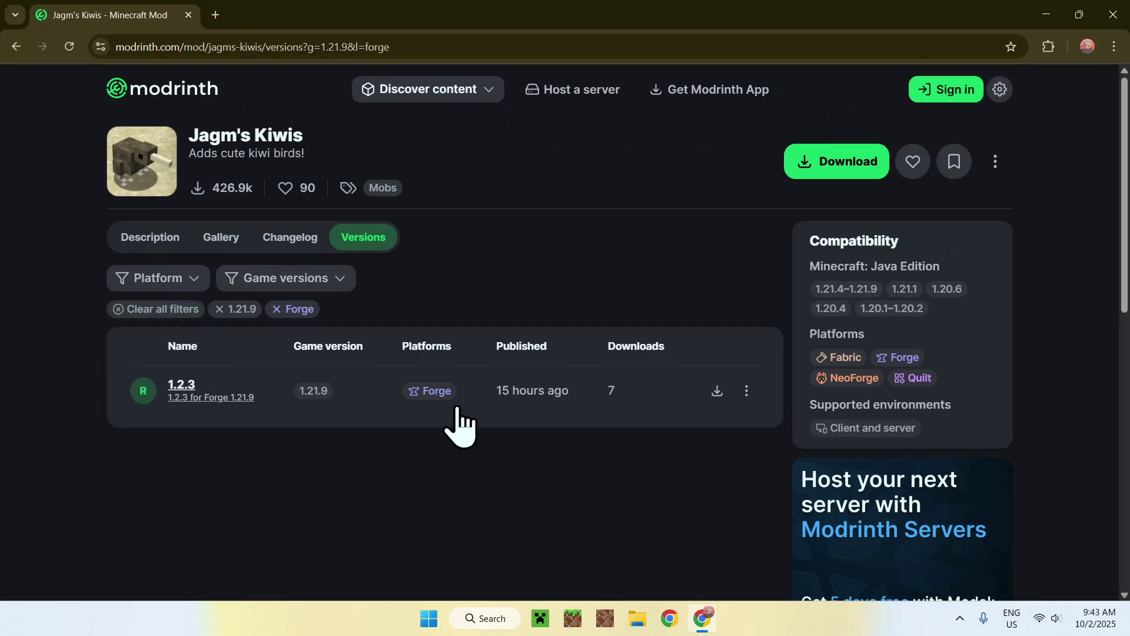
# - Download the 1.2.3 Forge build for 1.21.9 as jagmkiwis-forge-1.21.9-1.2.3.jar
pyautogui.click(412, 88)
pyautogui.click(625, 266)
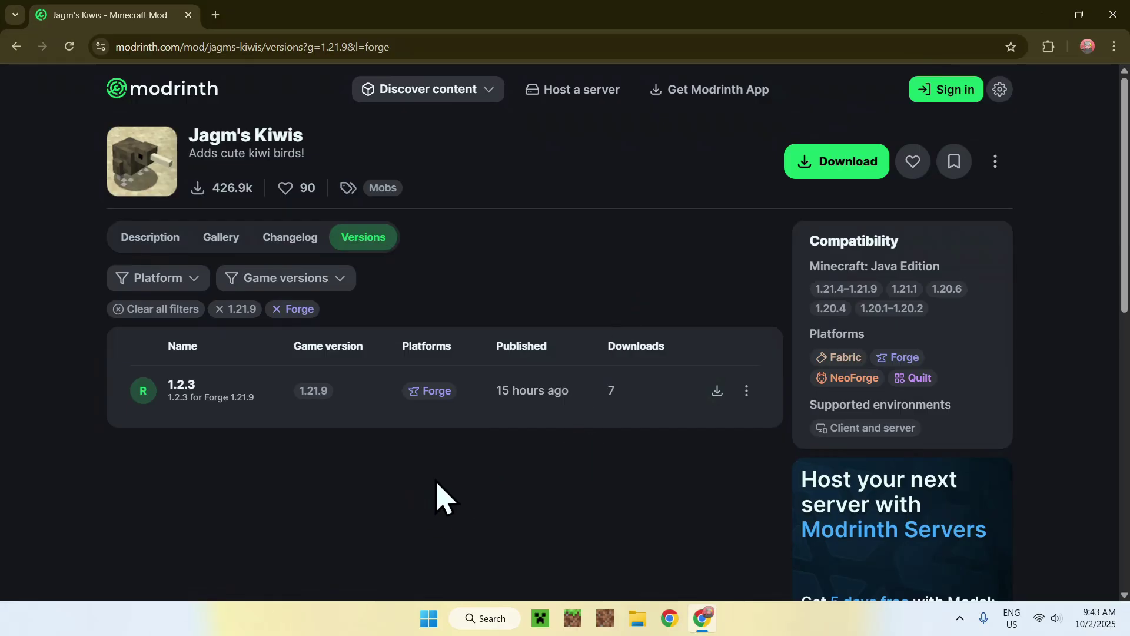
pyautogui.click(717, 392)
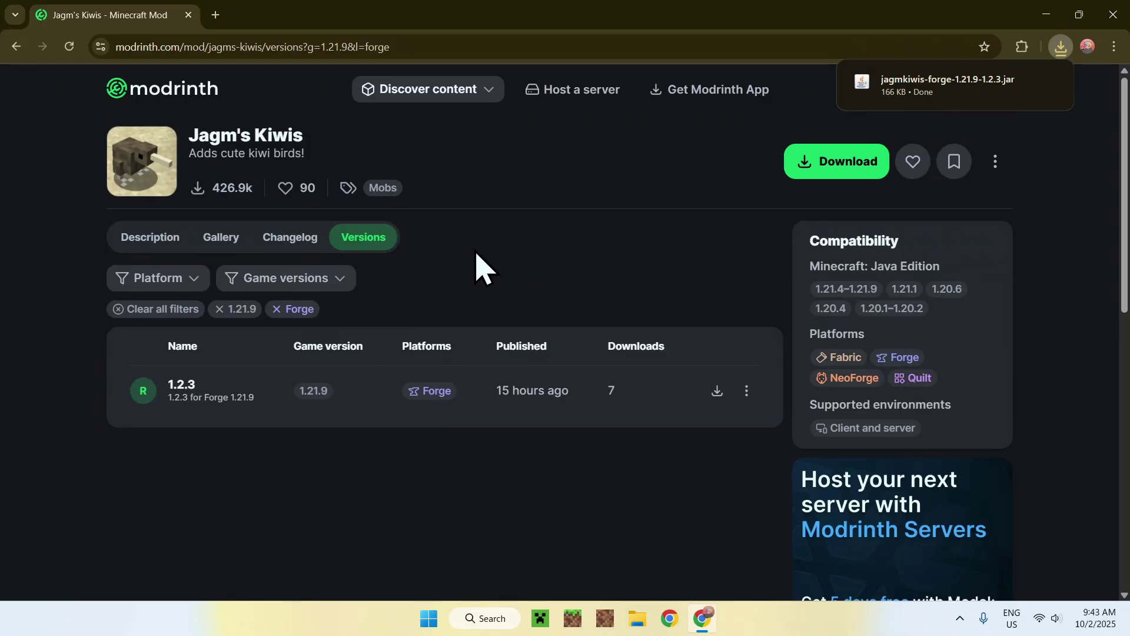
# - Search Google for 'Forge Minecraft' in a new tab
pyautogui.click(216, 17)
pyautogui.click(352, 275)
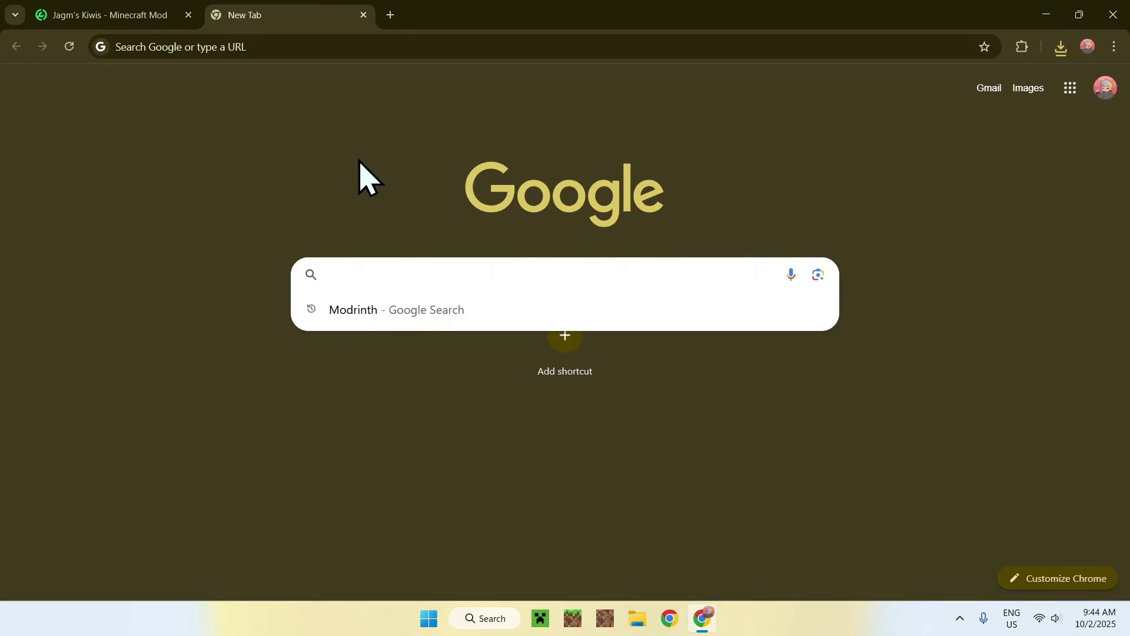
pyautogui.write('Forge Minecraft')
pyautogui.press('Return')
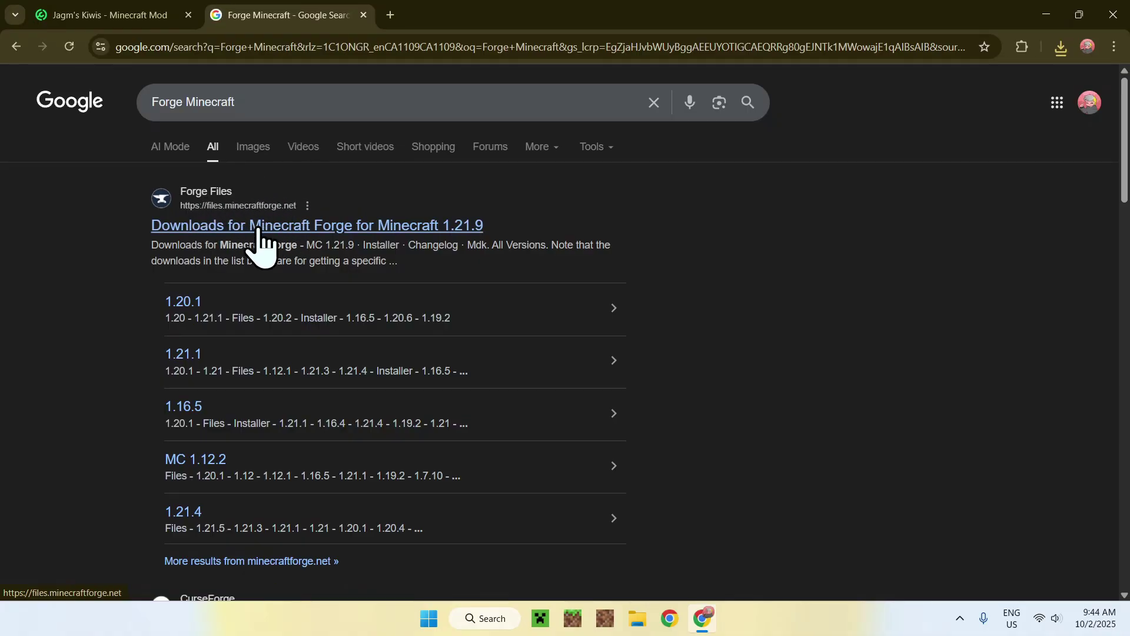
# - Open the files.minecraftforge.net 1.21.9 downloads page and show all versions
pyautogui.click(283, 229)
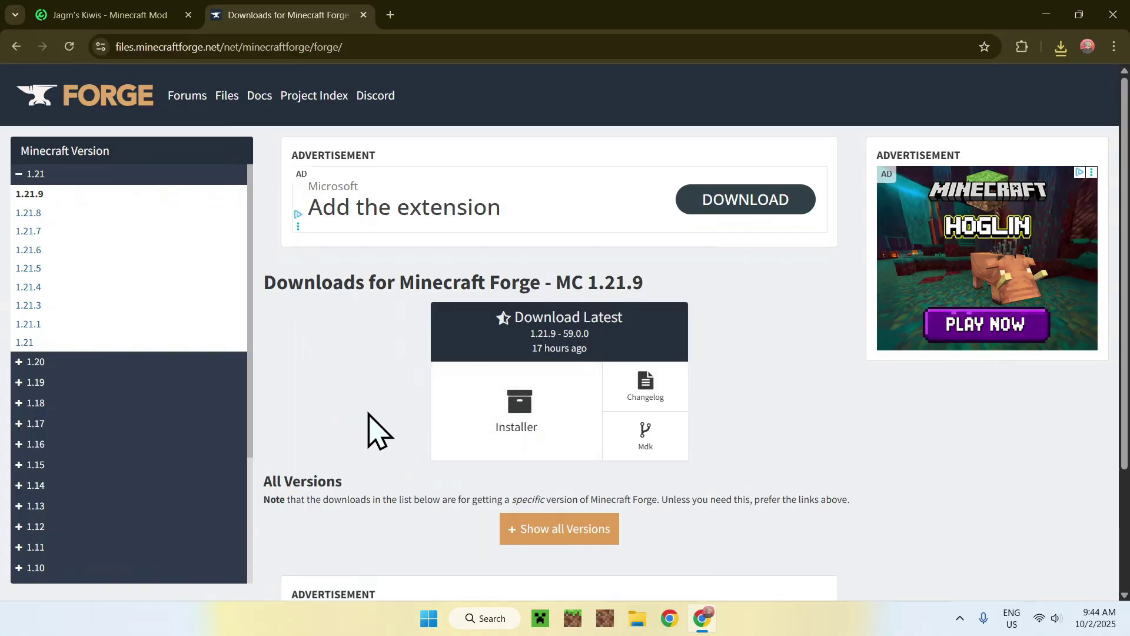
pyautogui.click(552, 529)
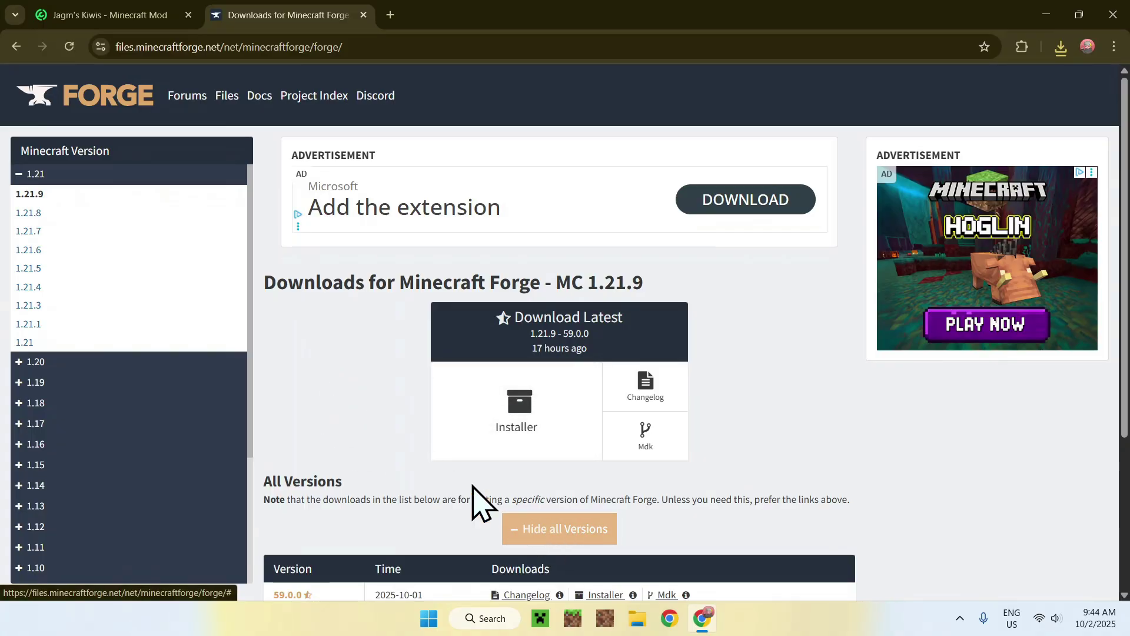
pyautogui.scroll(-4, 353, 396)
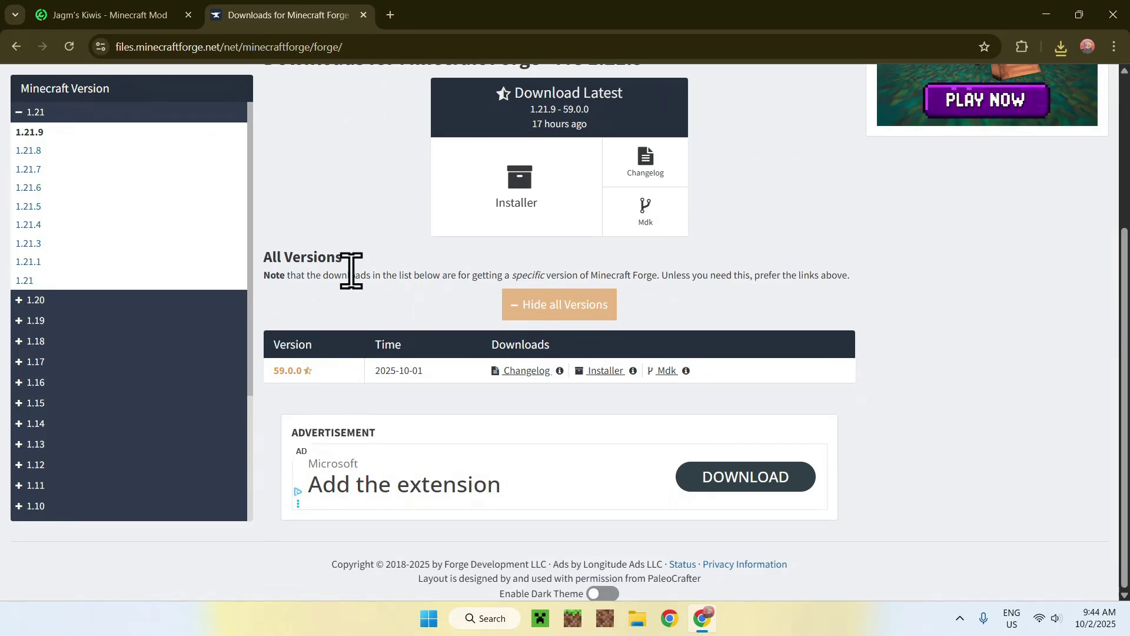
pyautogui.scroll(3, 351, 294)
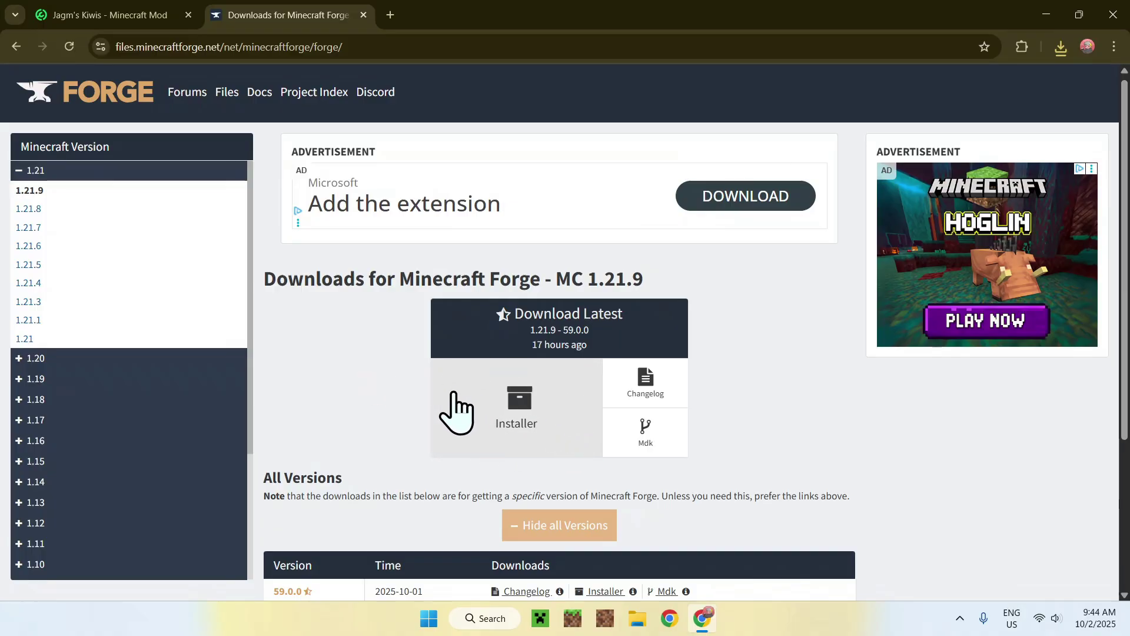
pyautogui.scroll(-1, 365, 373)
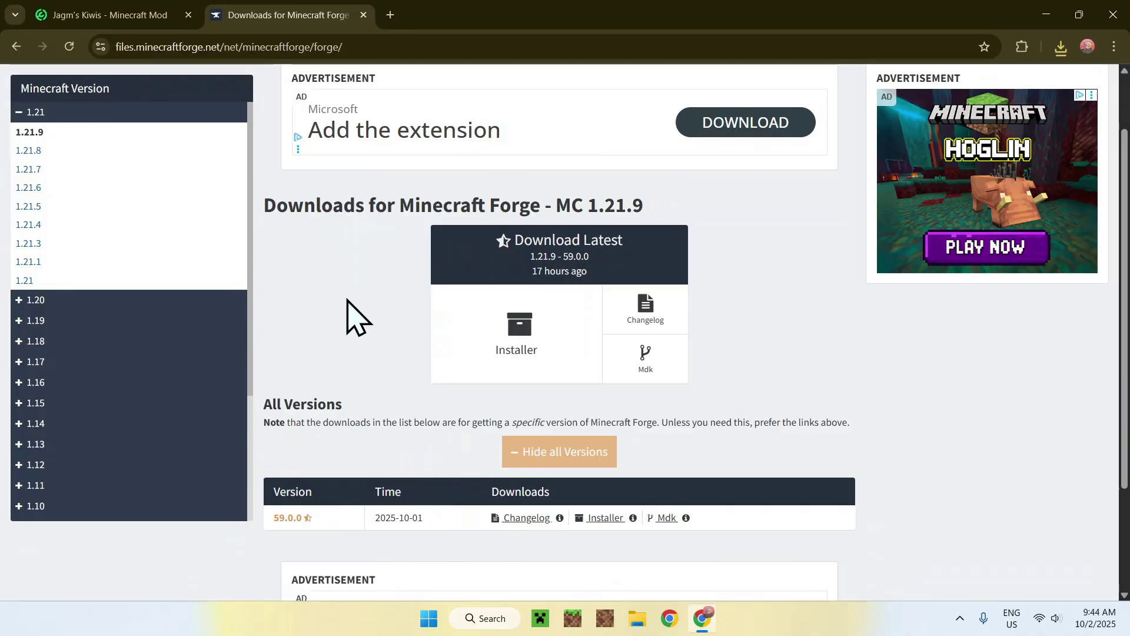
pyautogui.scroll(1, 355, 325)
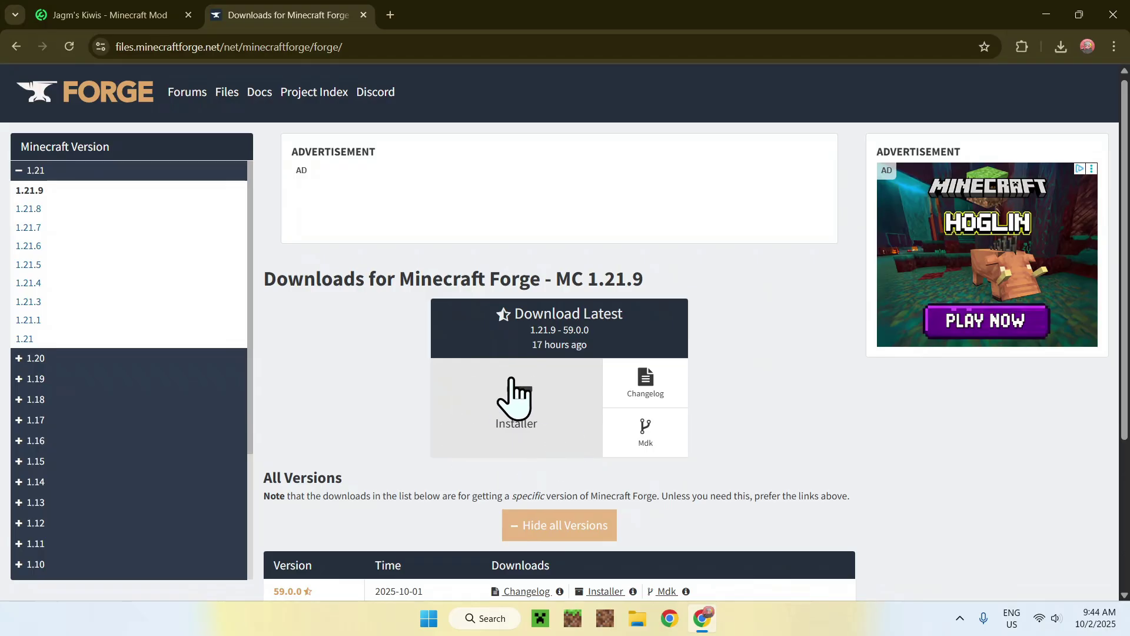
# - Download forge-1.21.9-59.0.0-installer.jar, skipping the adfoc.us ad, and confirm it in downloads
pyautogui.click(516, 459)
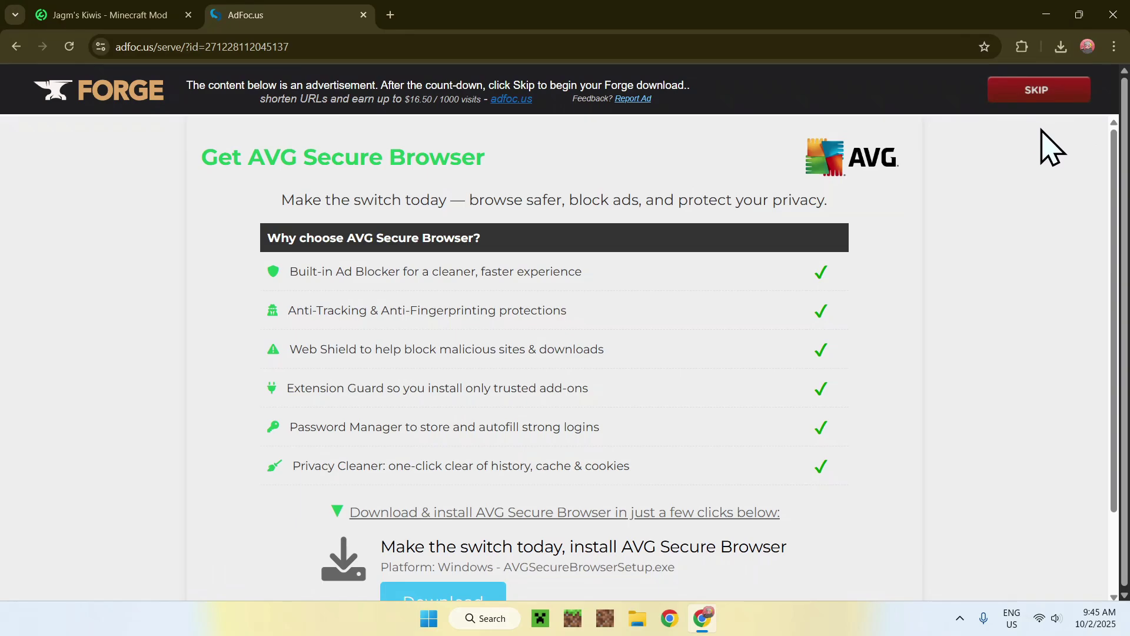
pyautogui.click(1037, 96)
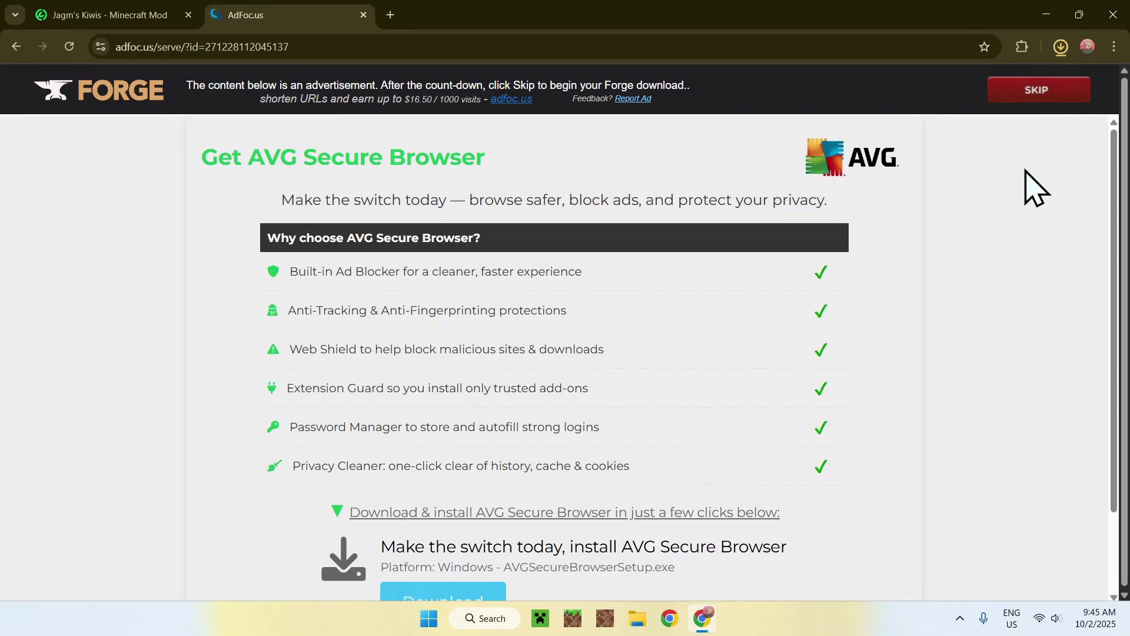
pyautogui.click(1061, 46)
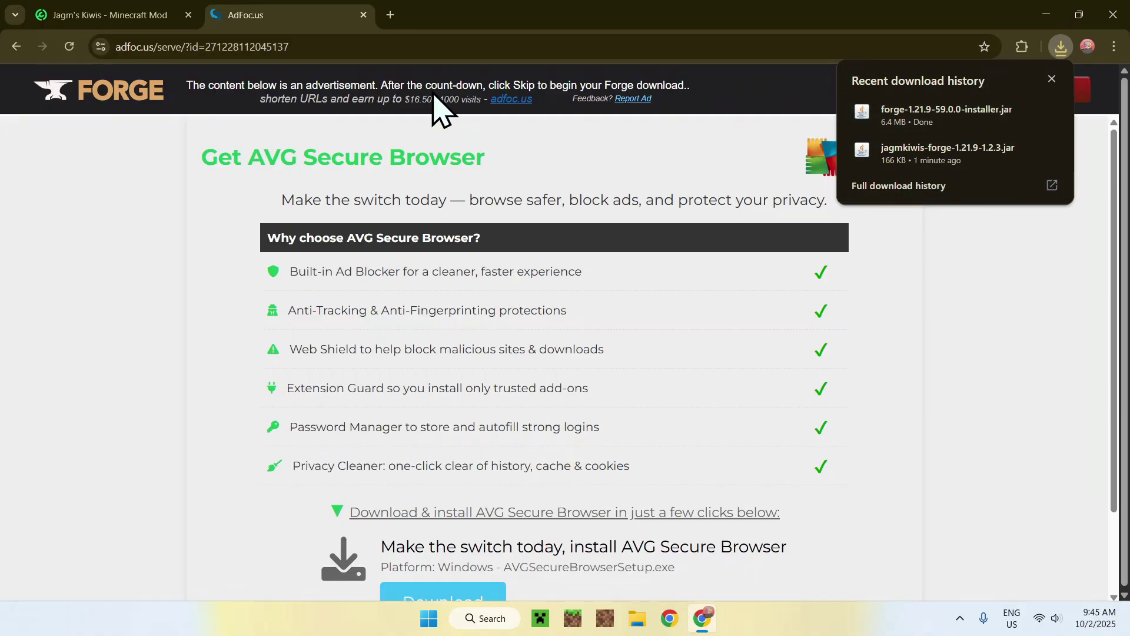
pyautogui.click(390, 14)
# - Search Google for JDK 25
pyautogui.click(383, 272)
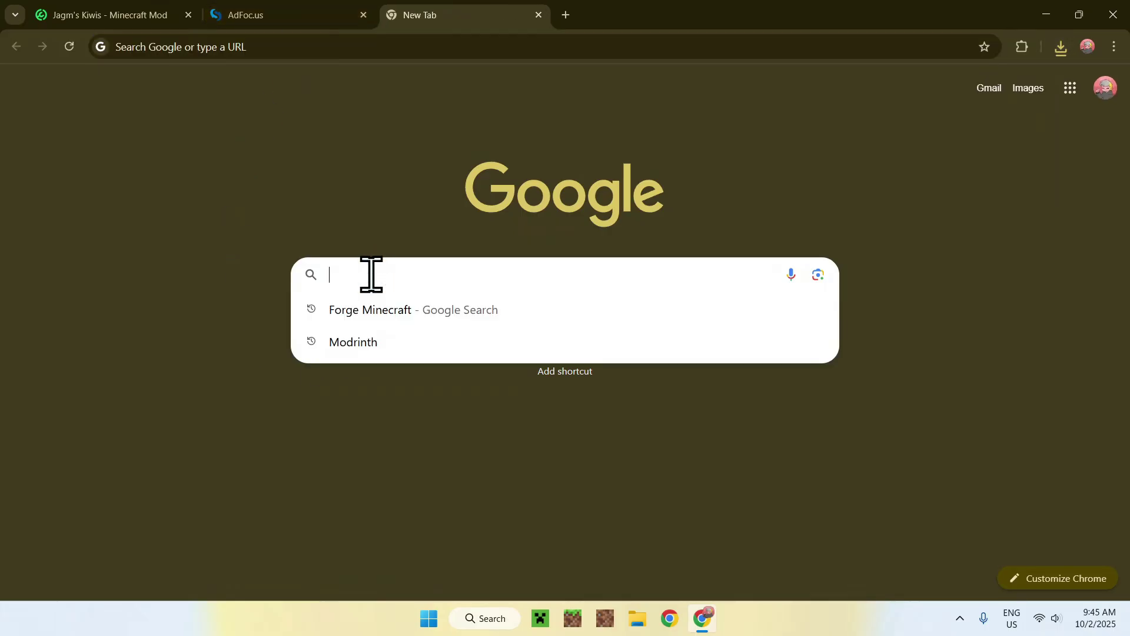
pyautogui.write('JDK 25')
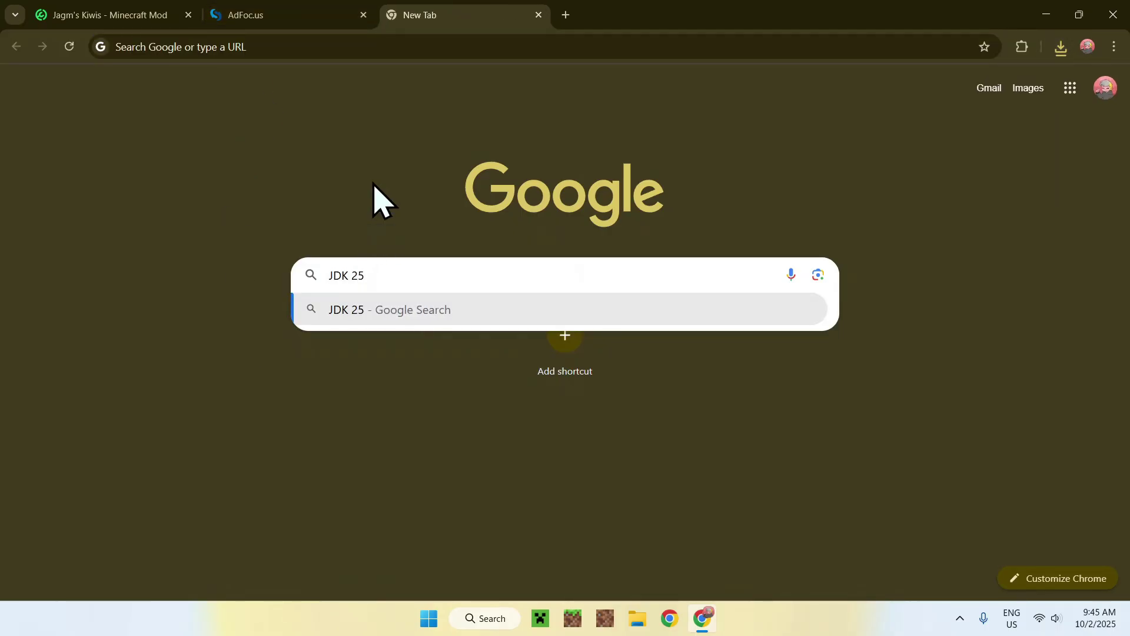
pyautogui.press('Return')
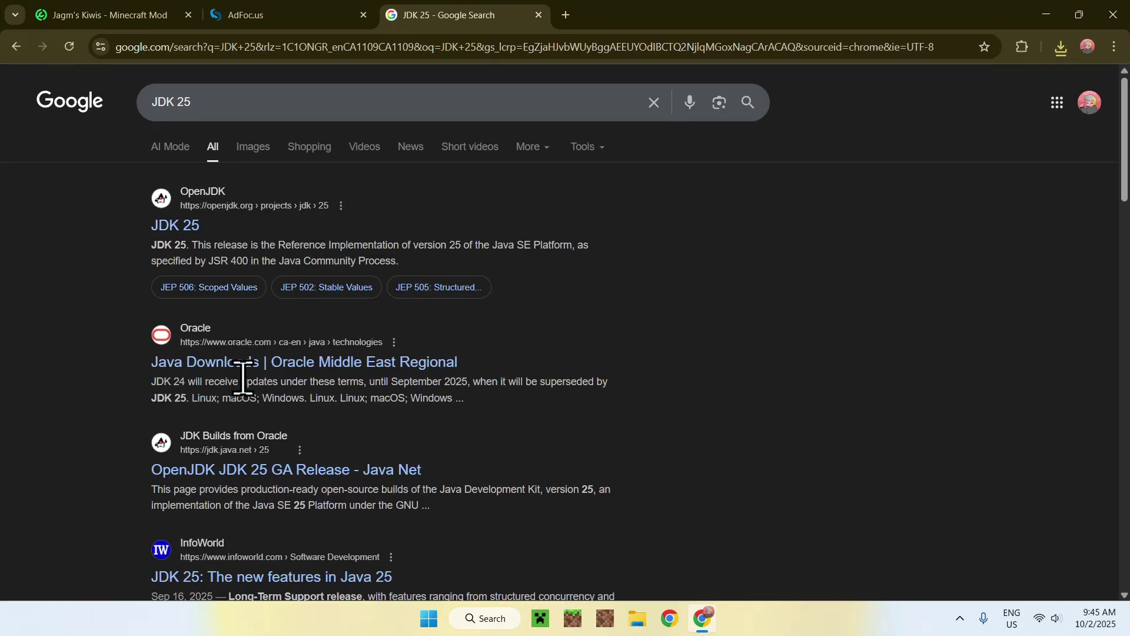
# - View Oracle's JDK 25 Windows downloads after accepting cookies, then close Chrome
pyautogui.click(265, 380)
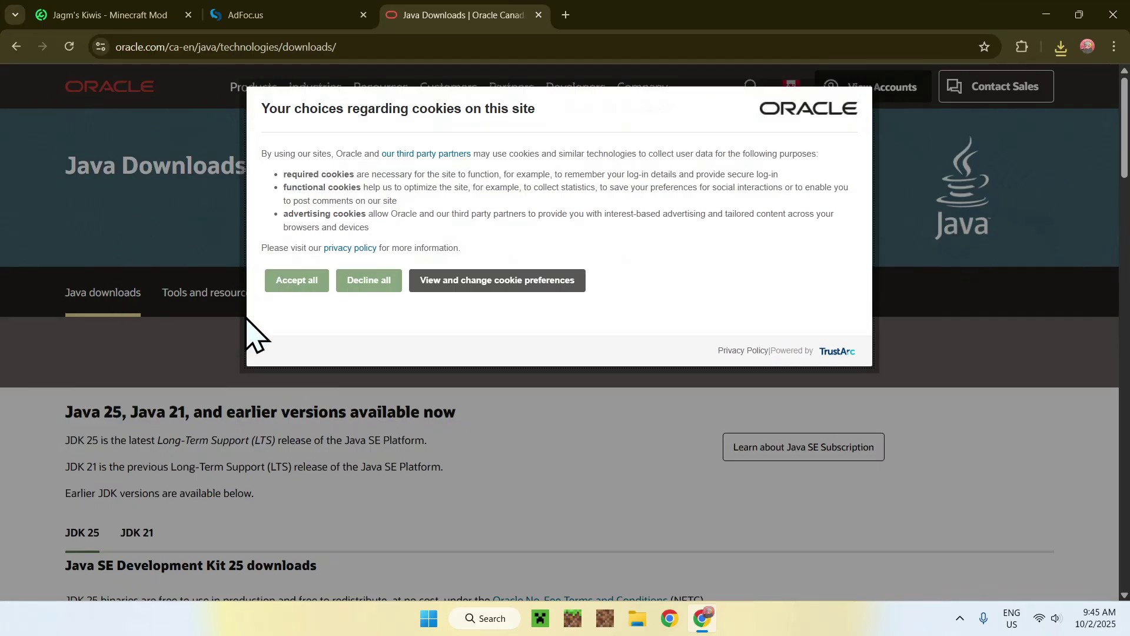
pyautogui.click(286, 285)
pyautogui.scroll(-3, 24, 300)
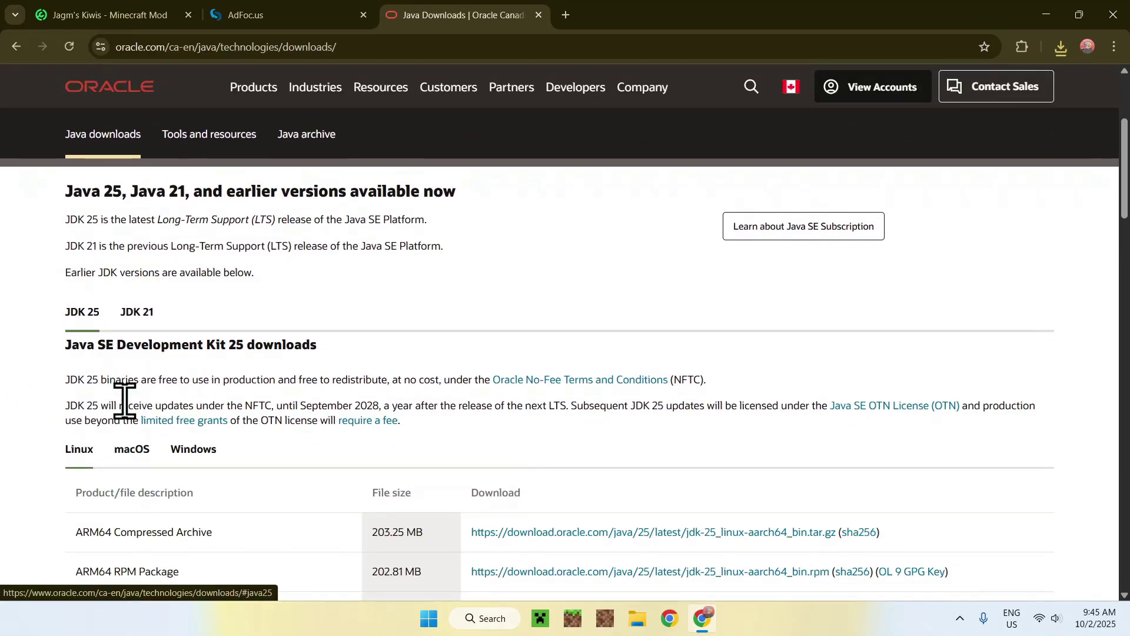
pyautogui.click(191, 450)
pyautogui.scroll(-2, 32, 456)
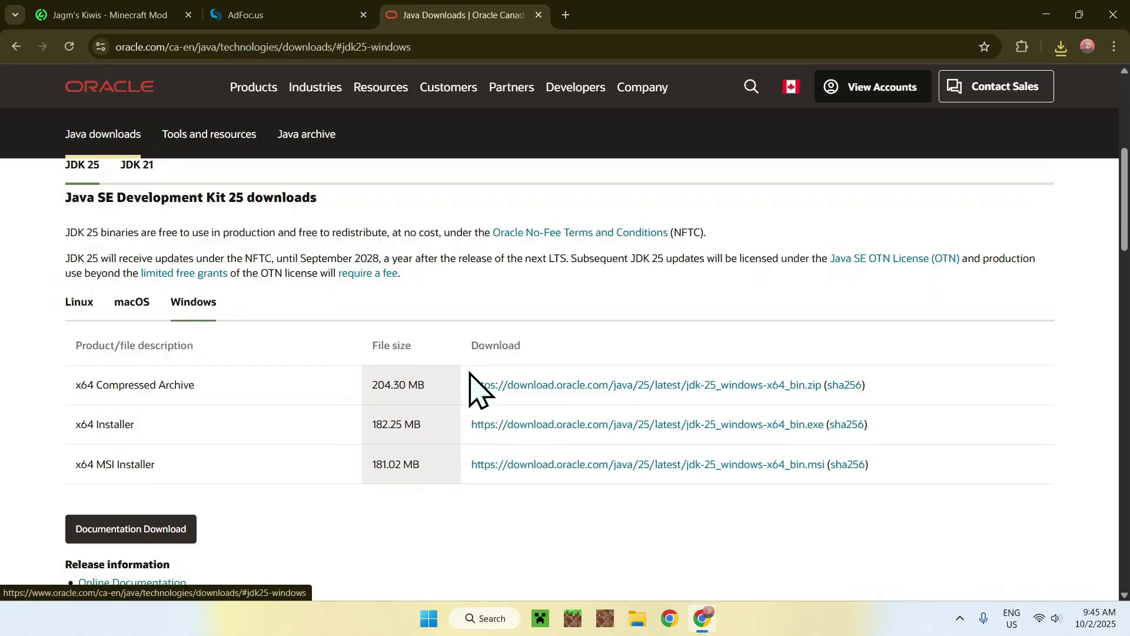
pyautogui.click(1061, 48)
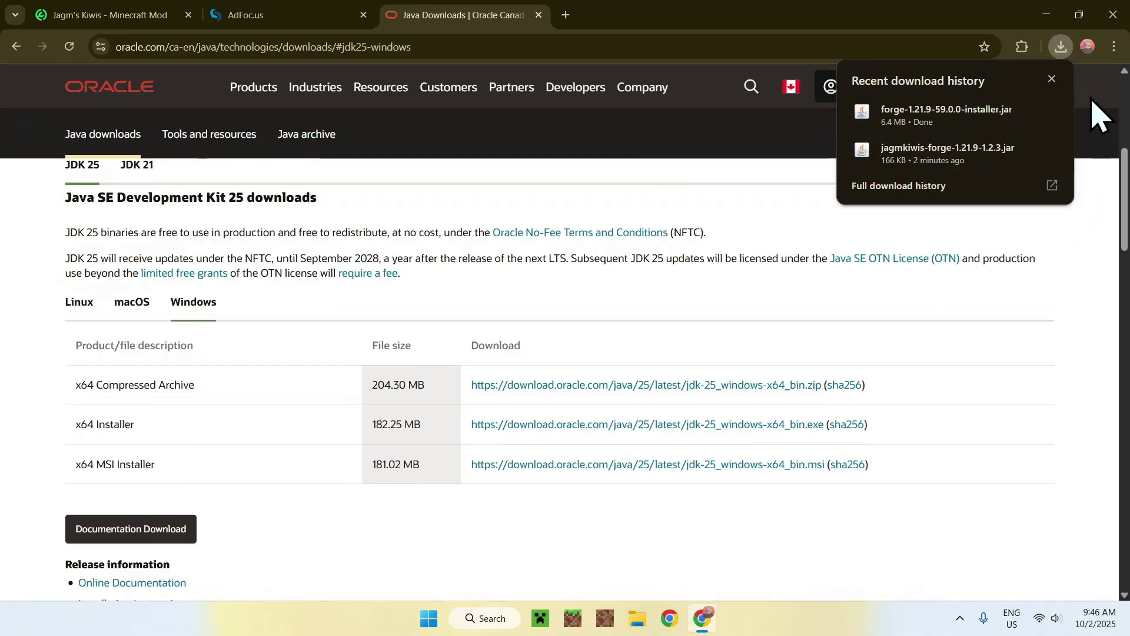
pyautogui.click(1113, 15)
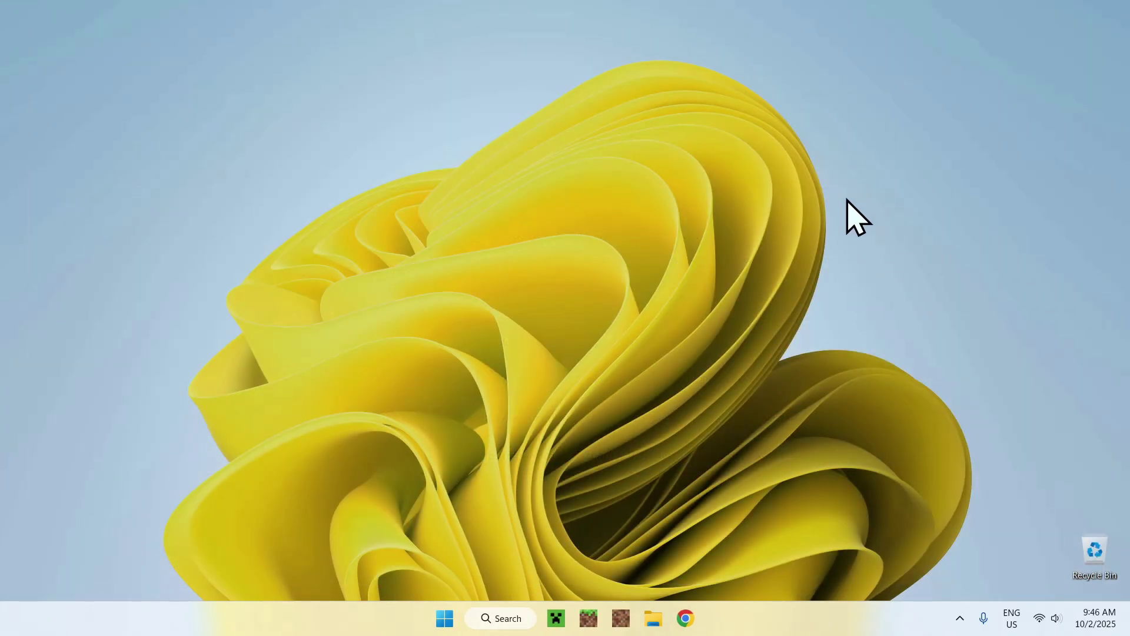
# - Launch forge-1.21.9-59.0.0-installer.jar from the Downloads folder in File Explorer
pyautogui.click(650, 609)
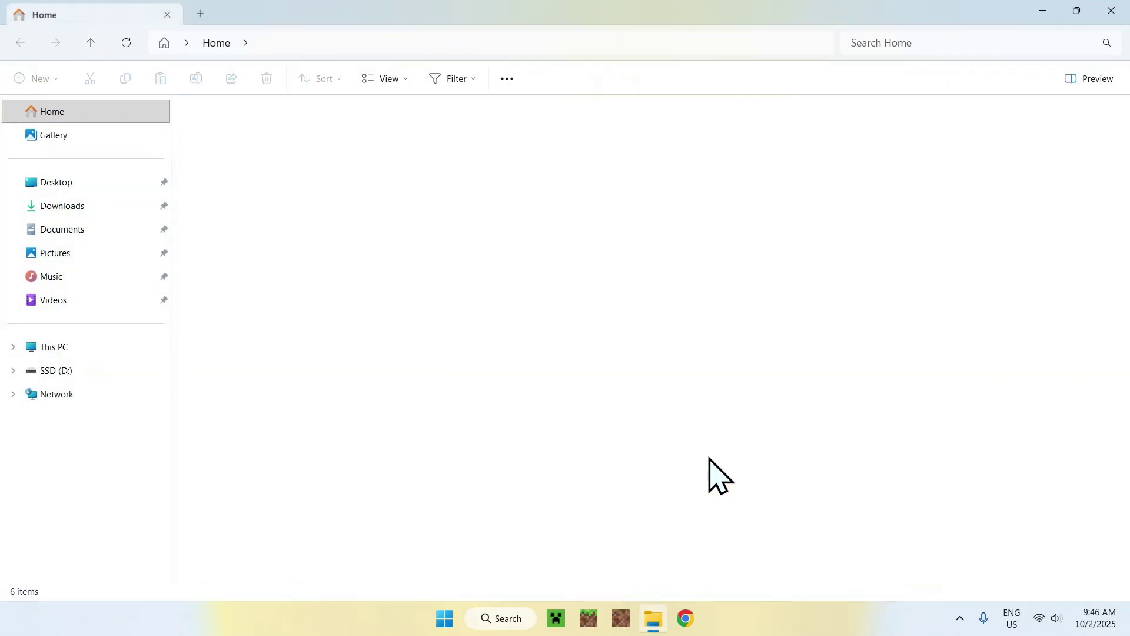
pyautogui.click(106, 207)
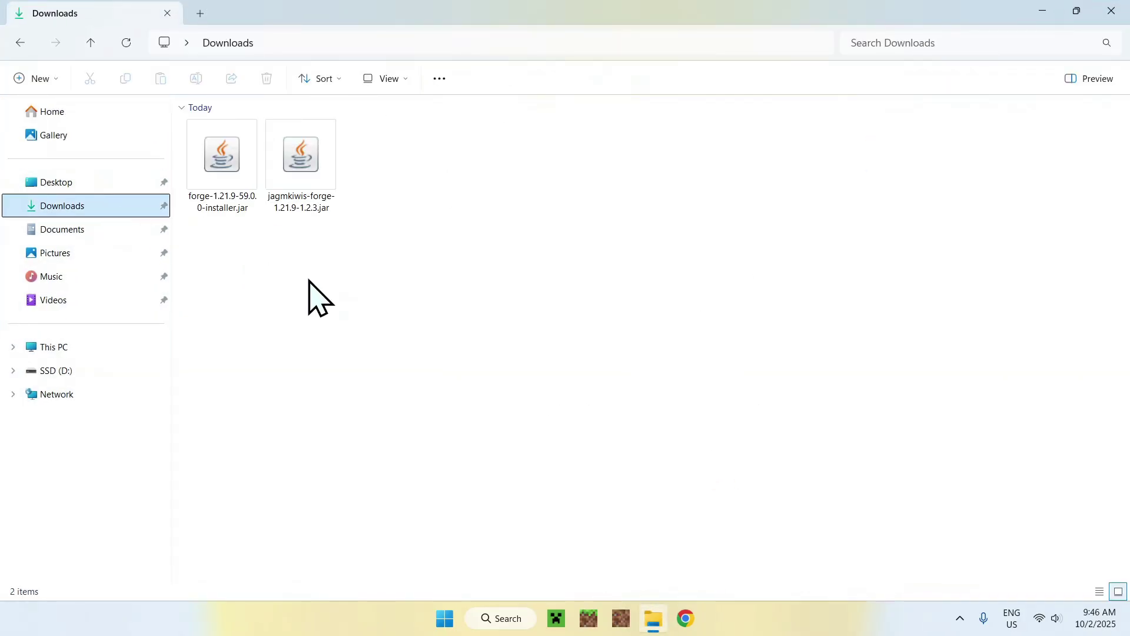
pyautogui.moveTo(197, 238); pyautogui.dragTo(253, 272)
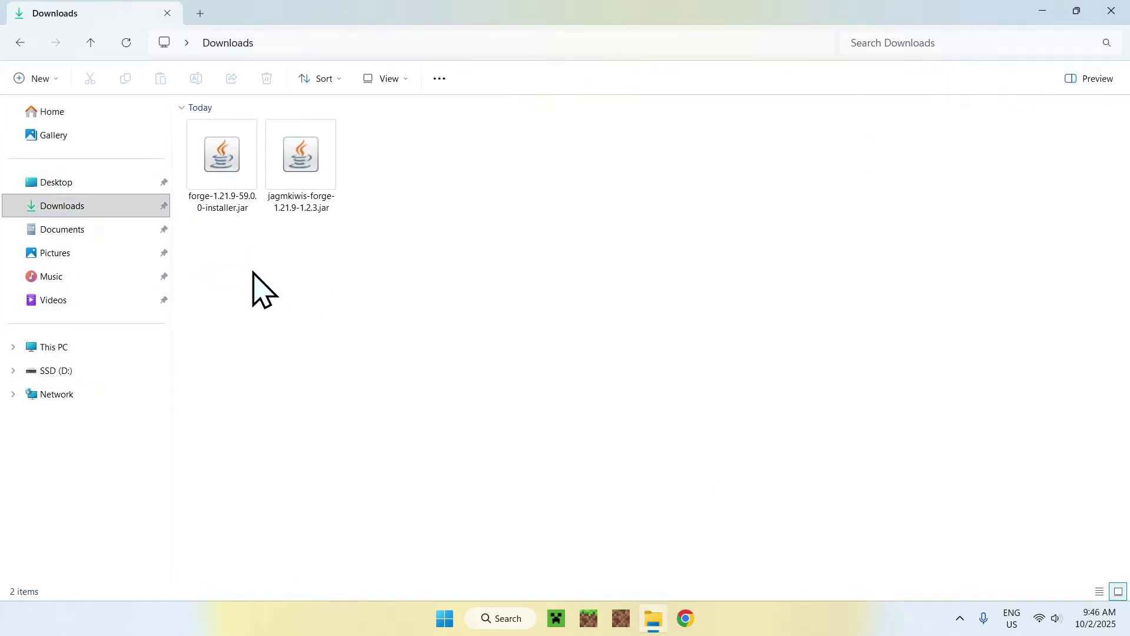
pyautogui.doubleClick(218, 202)
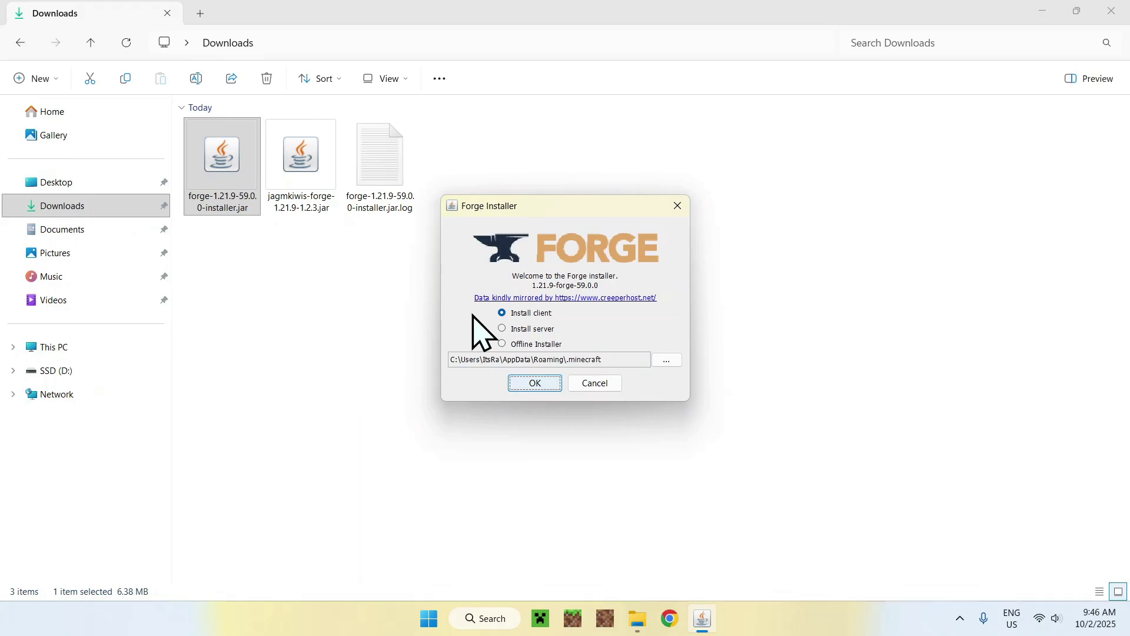
# - Install the Forge client into .minecraft and dismiss the completion message
pyautogui.click(534, 382)
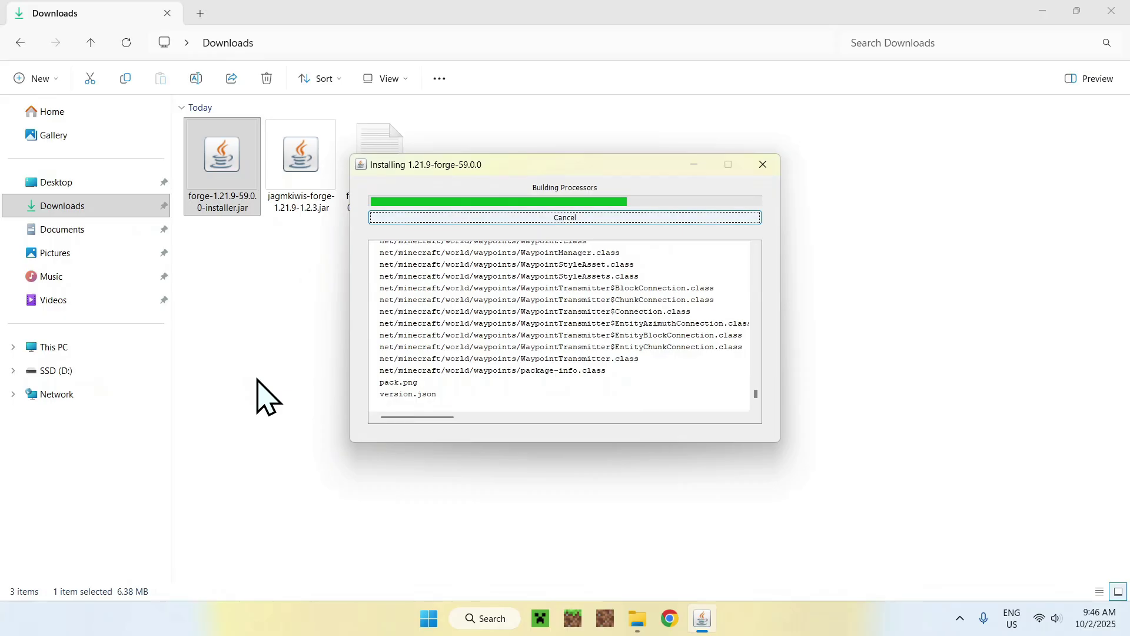
pyautogui.moveTo(545, 167); pyautogui.dragTo(623, 136)
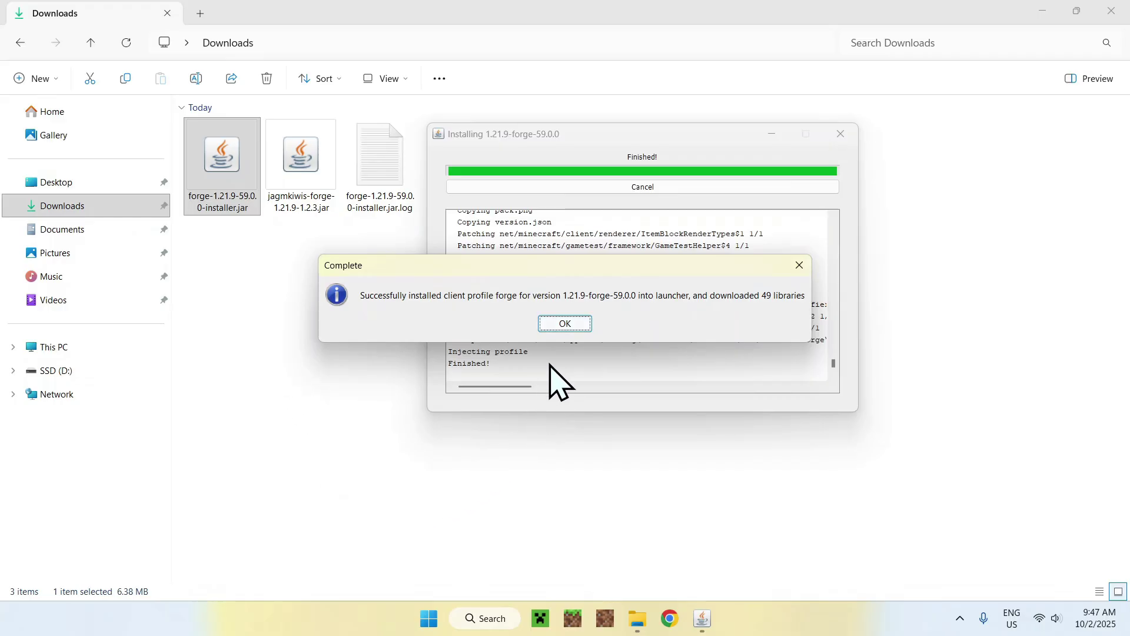
pyautogui.click(562, 323)
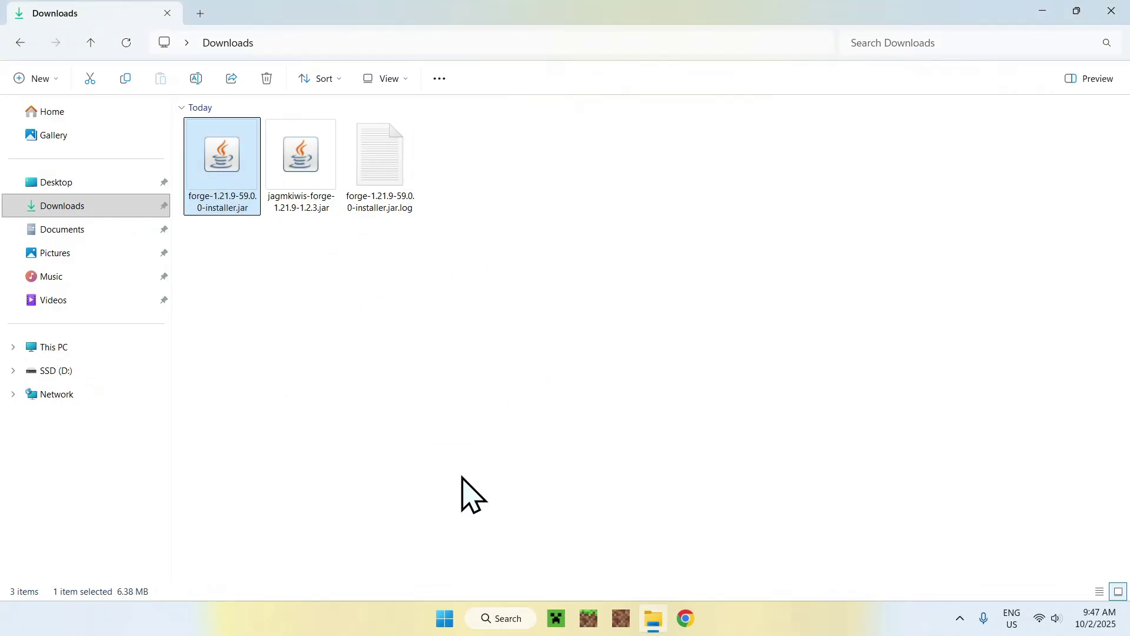
# - Open the forge 1.21.9-59.0.0 installation's game folder from the launcher's Installations list
pyautogui.click(556, 618)
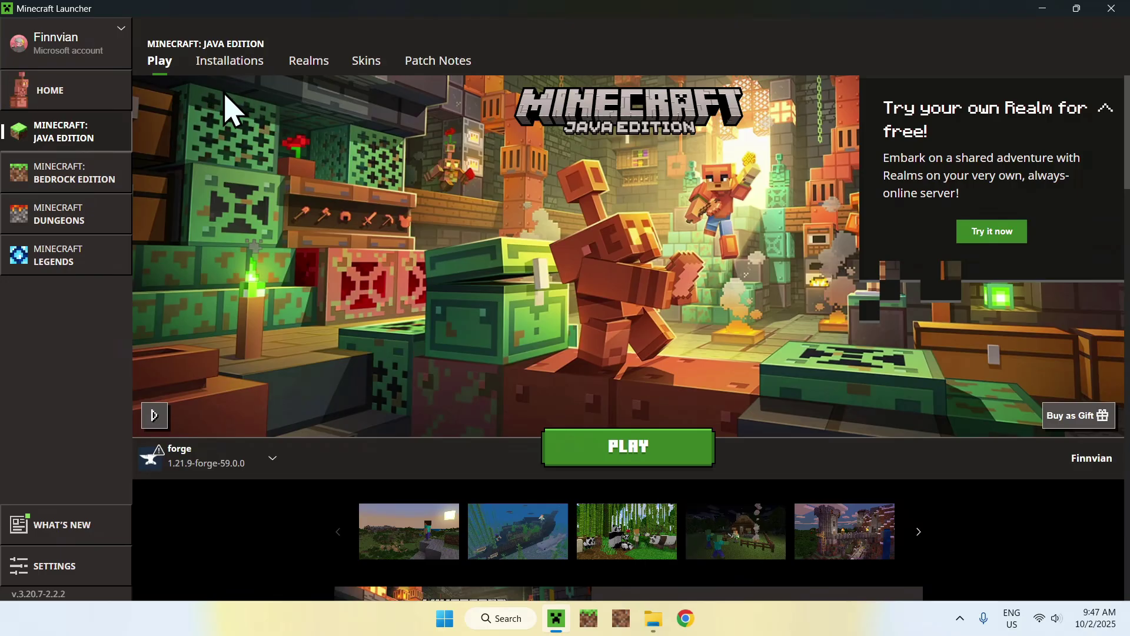
pyautogui.click(225, 63)
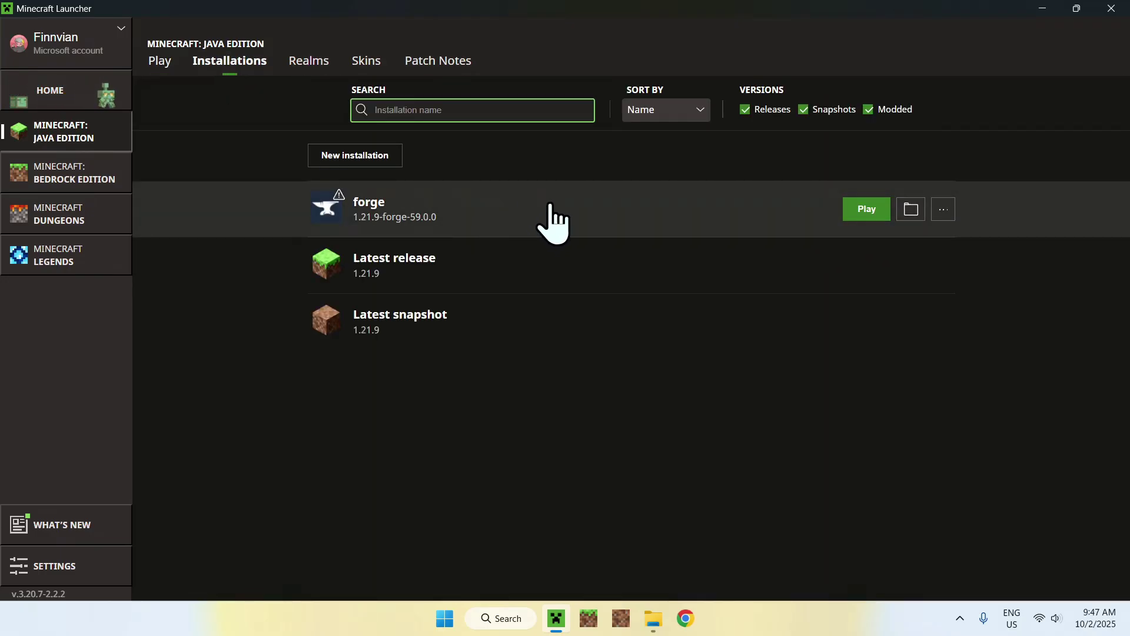
pyautogui.click(910, 210)
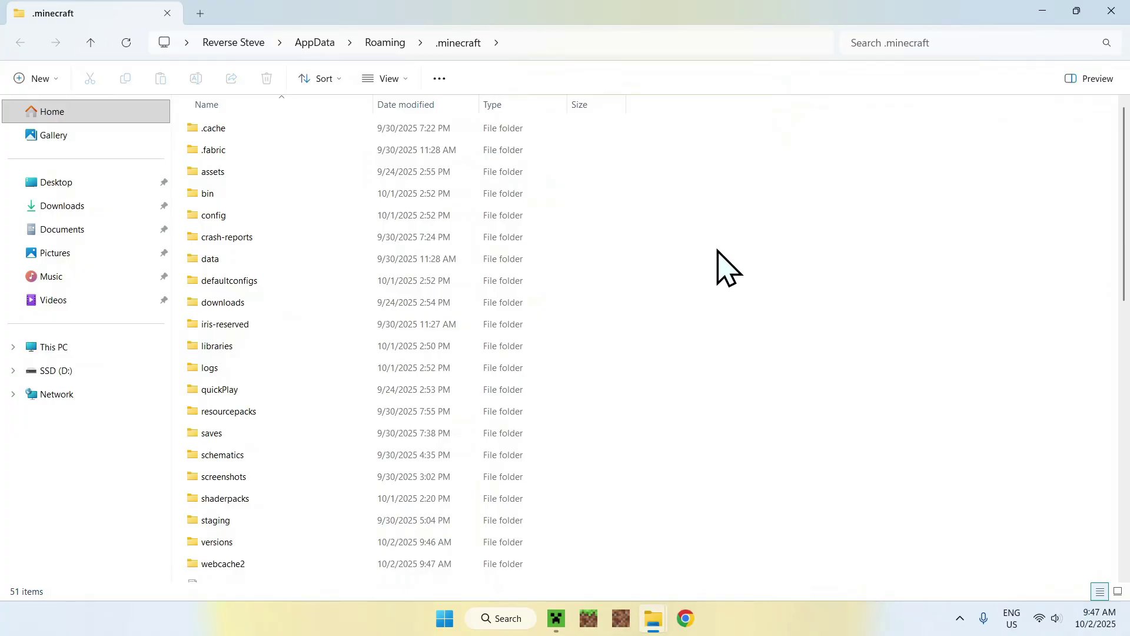
# - Create a new folder named mods in .minecraft
pyautogui.rightClick(717, 250)
pyautogui.moveTo(758, 343)
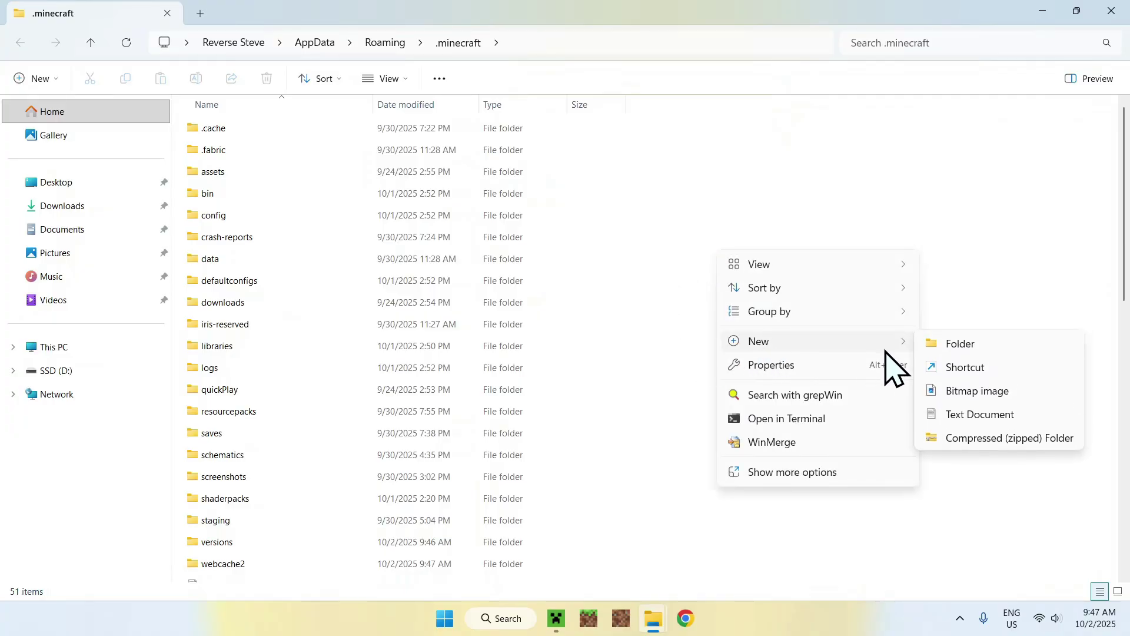
pyautogui.click(956, 349)
pyautogui.write('m')
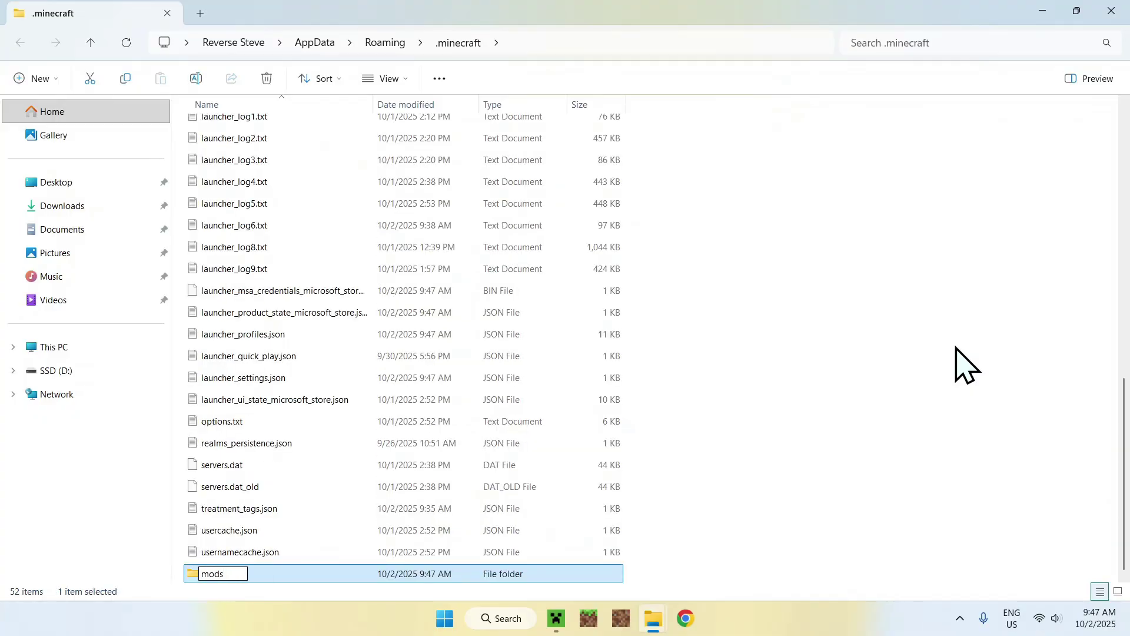
pyautogui.write('ods')
pyautogui.press('Return')
# - Refresh the listing so mods sorts among the folders, then open the empty mods folder
pyautogui.click(732, 436)
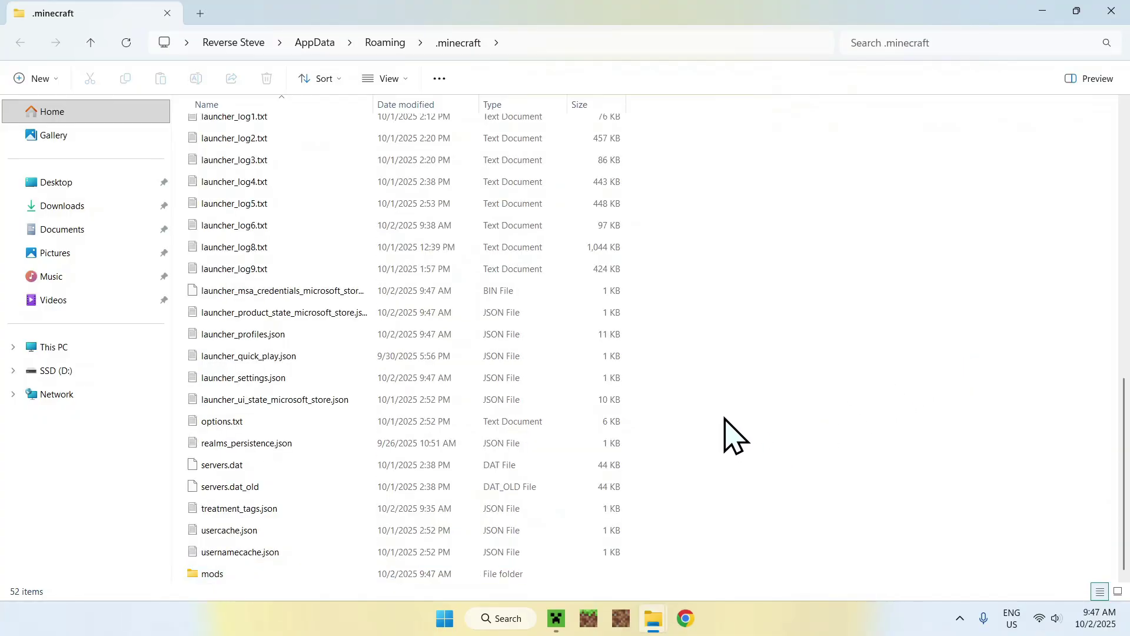
pyautogui.click(126, 43)
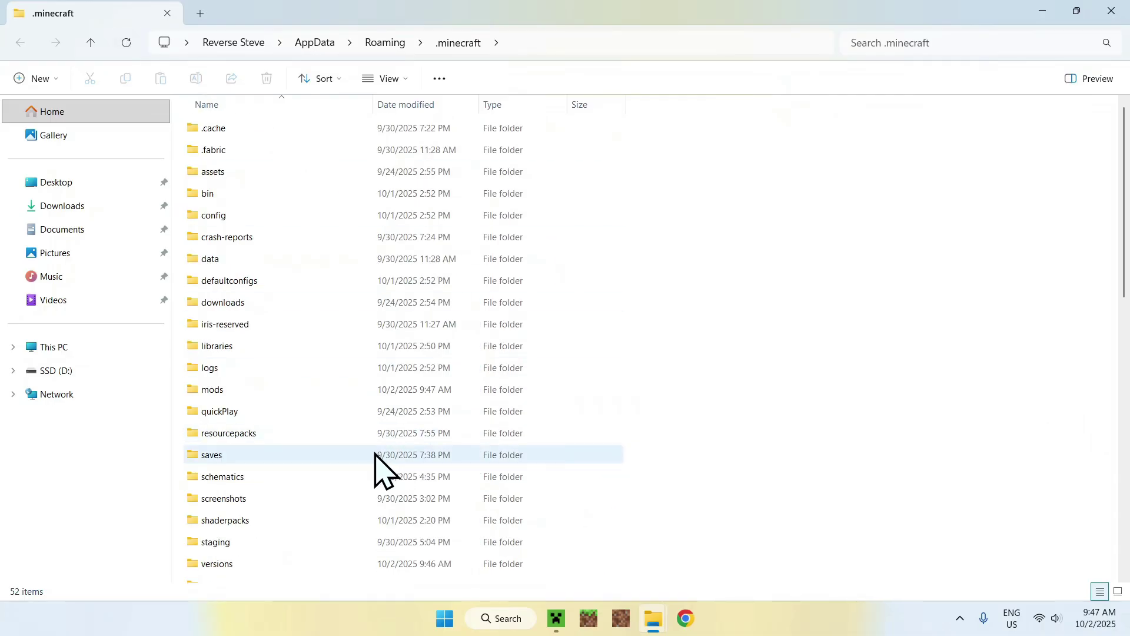
pyautogui.click(332, 389)
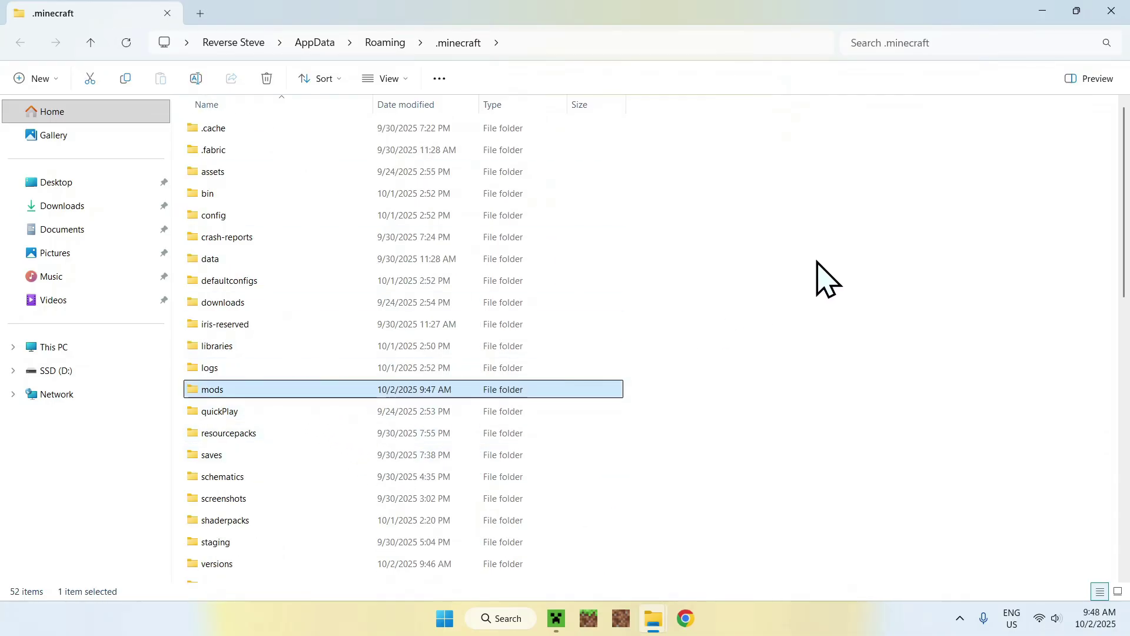
pyautogui.doubleClick(316, 389)
pyautogui.moveTo(215, 130); pyautogui.dragTo(894, 563)
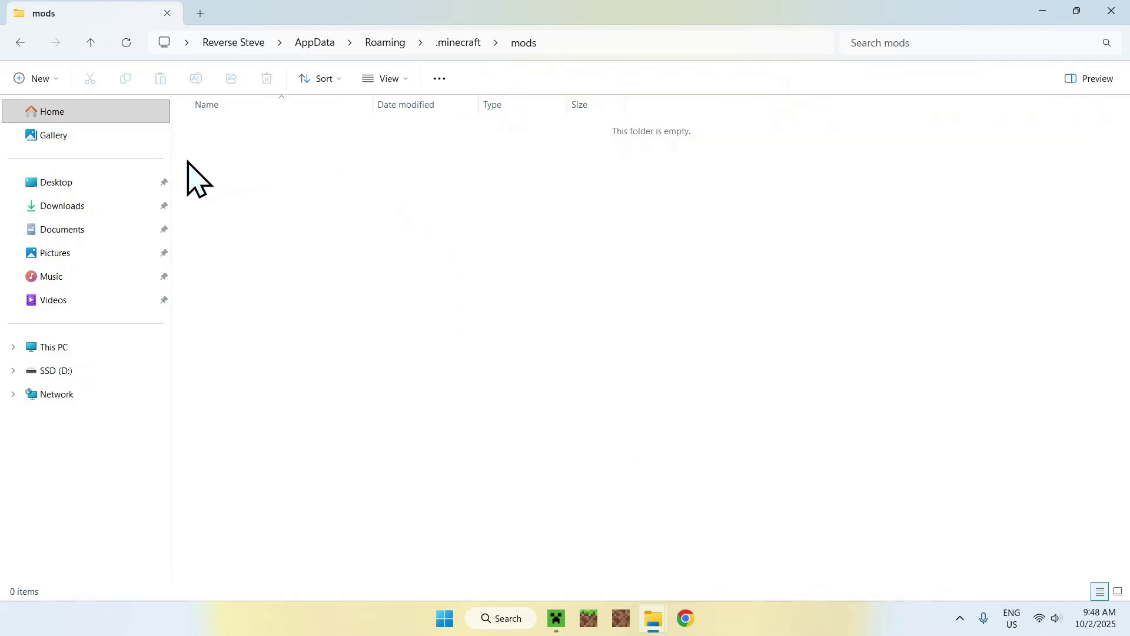
# - Copy jagmkiwis-forge-1.21.9-1.2.3.jar from Downloads and paste it into mods
pyautogui.click(105, 207)
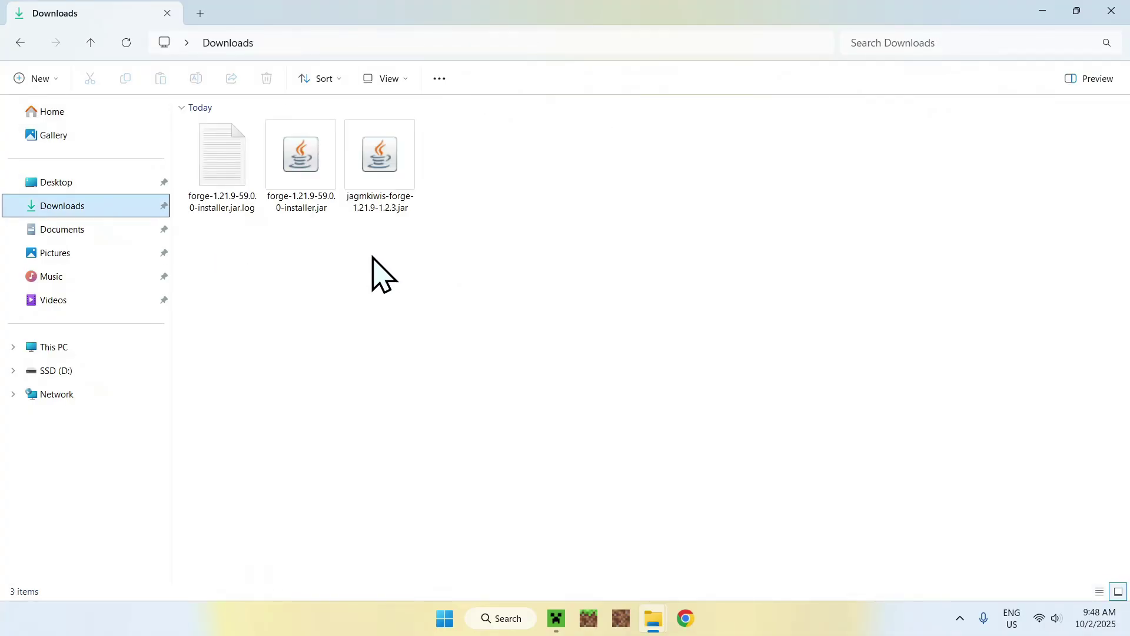
pyautogui.click(406, 200)
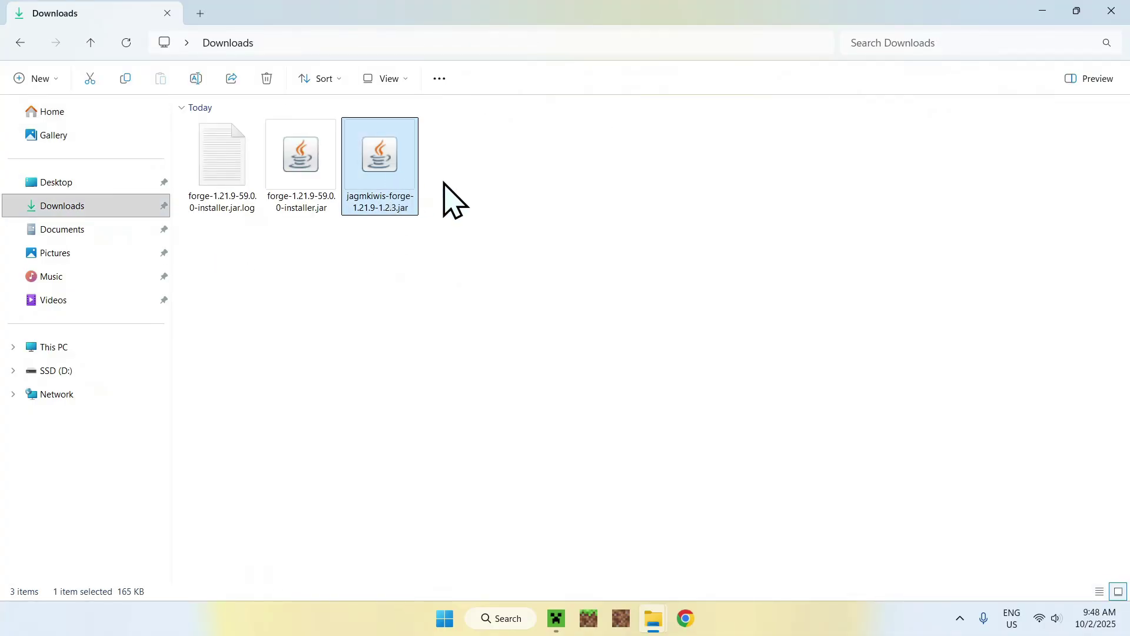
pyautogui.click(126, 78)
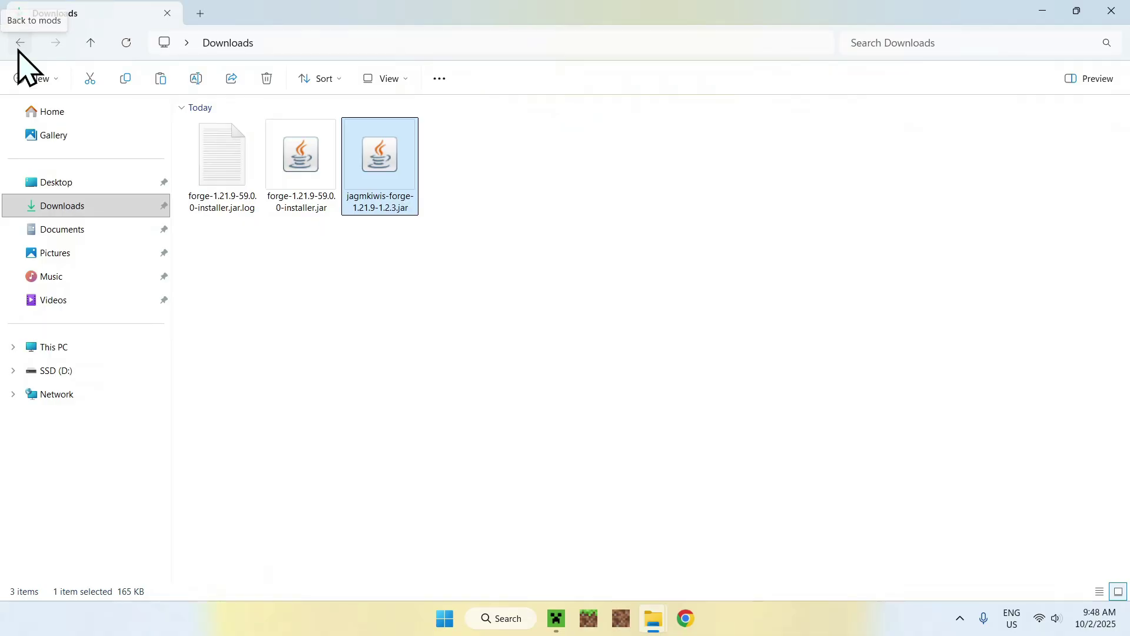
pyautogui.click(20, 43)
pyautogui.click(160, 79)
pyautogui.click(285, 184)
pyautogui.moveTo(203, 147); pyautogui.dragTo(323, 164)
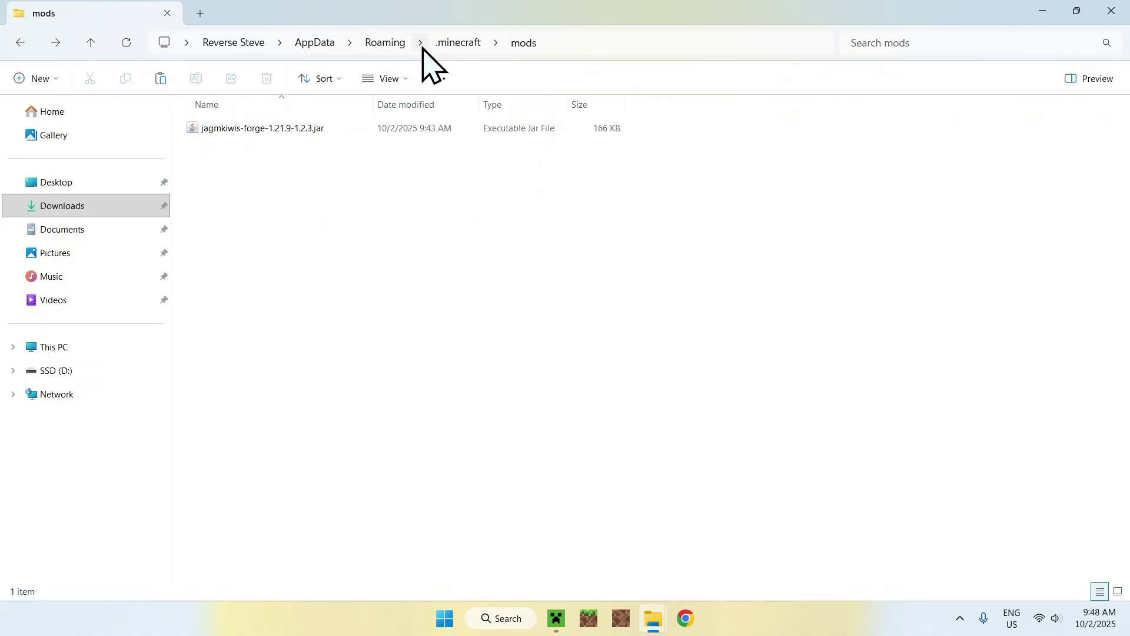
pyautogui.moveTo(191, 146); pyautogui.dragTo(491, 510)
pyautogui.moveTo(188, 159); pyautogui.dragTo(330, 358)
# - Play the forge 1.21.9 installation from the launcher's Play tab, accepting the modified-game risk warning
pyautogui.click(564, 615)
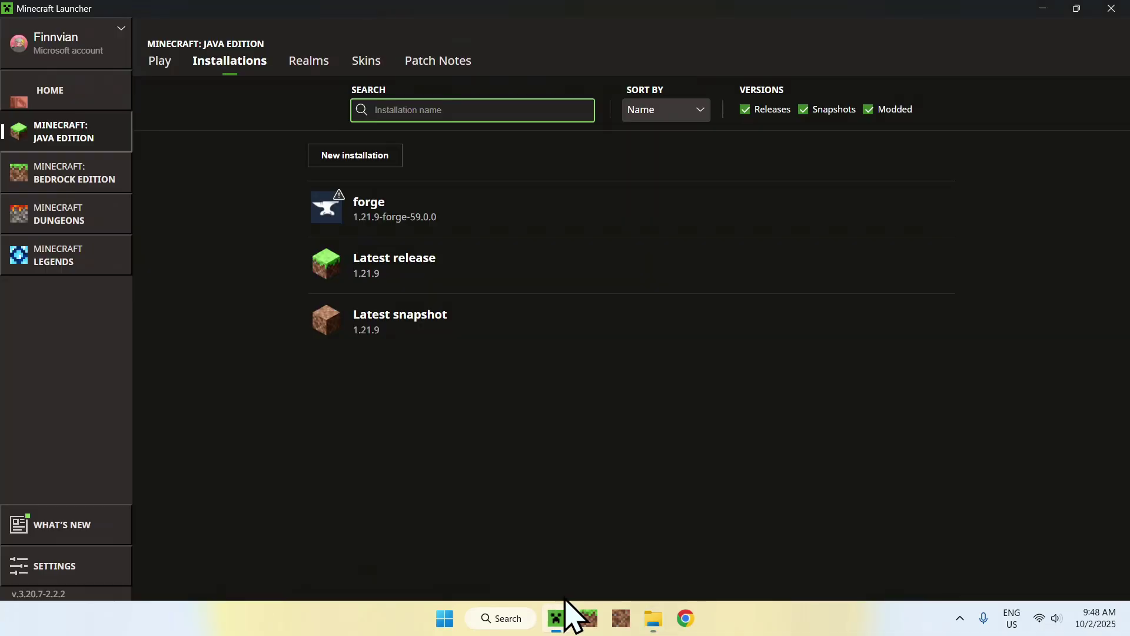
pyautogui.click(159, 61)
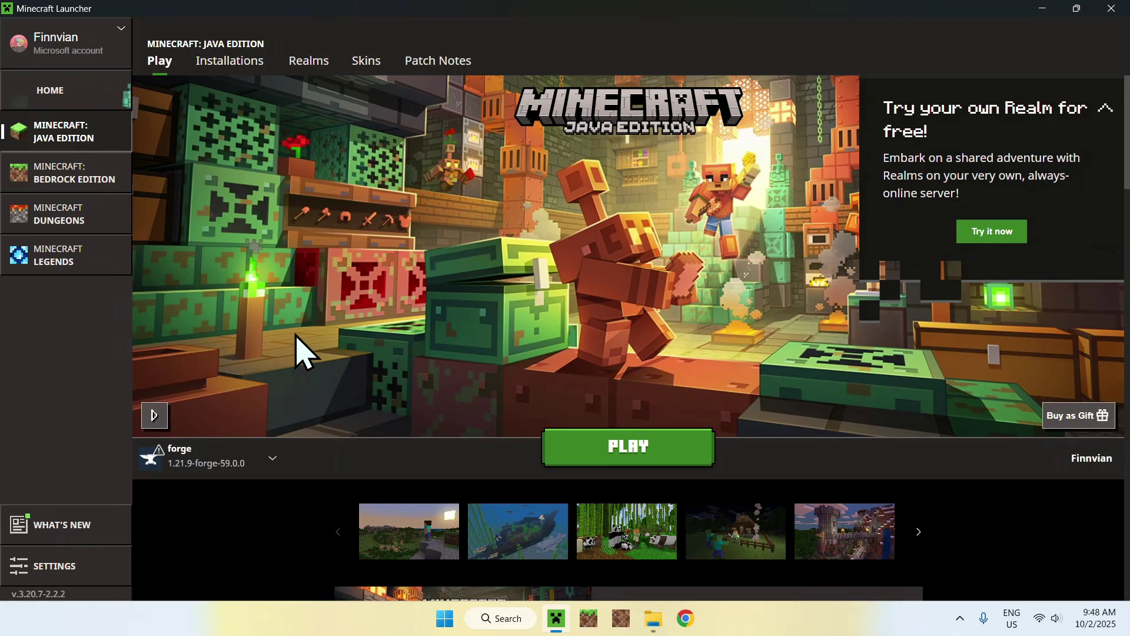
pyautogui.click(626, 465)
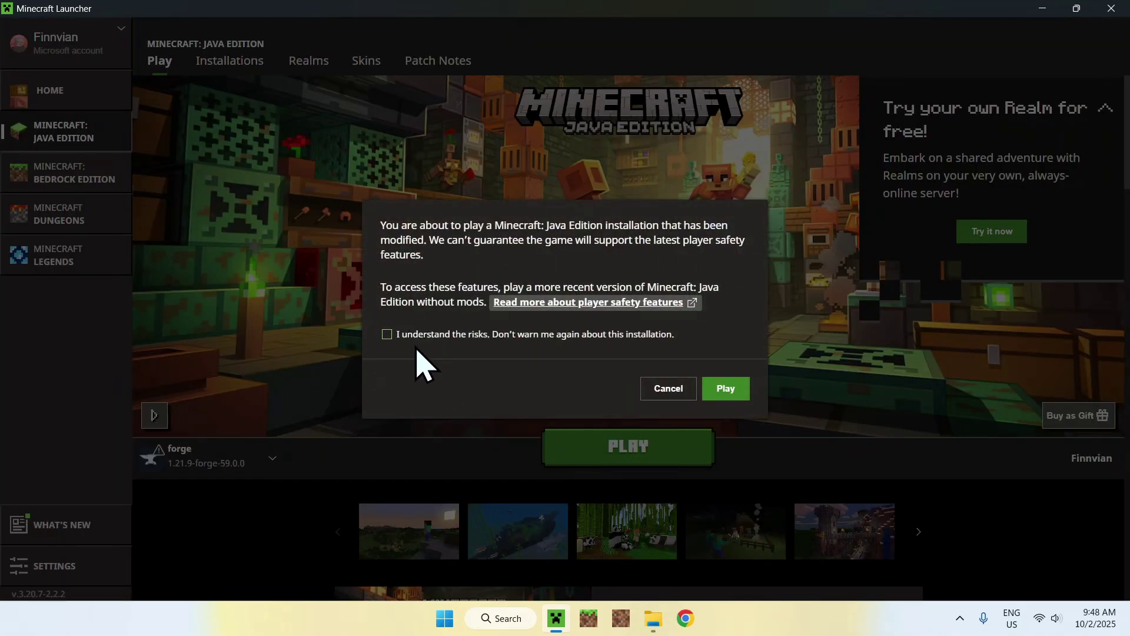
pyautogui.click(387, 335)
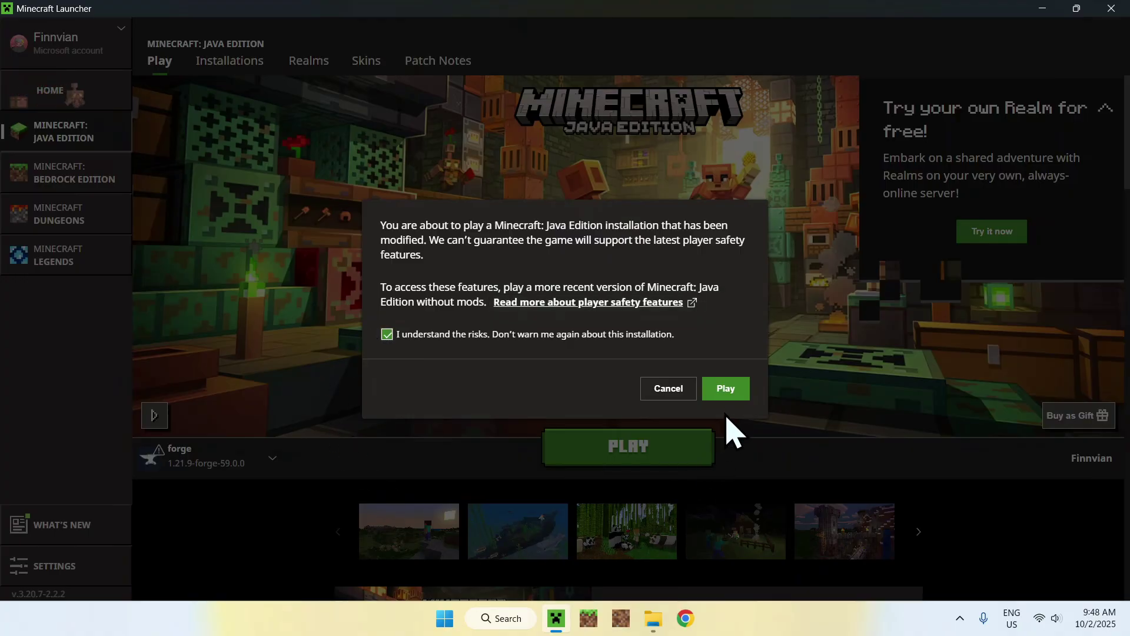
pyautogui.click(726, 389)
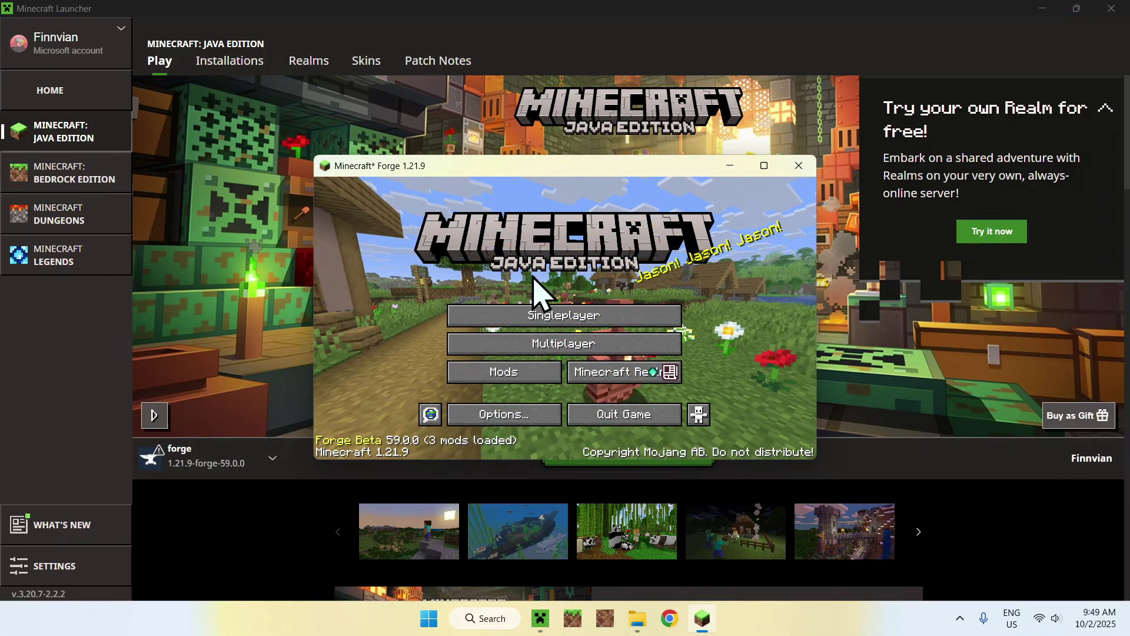
# - Maximize the game, check Jagm's Kiwis in the Mods list, and return to the title screen
pyautogui.click(749, 171)
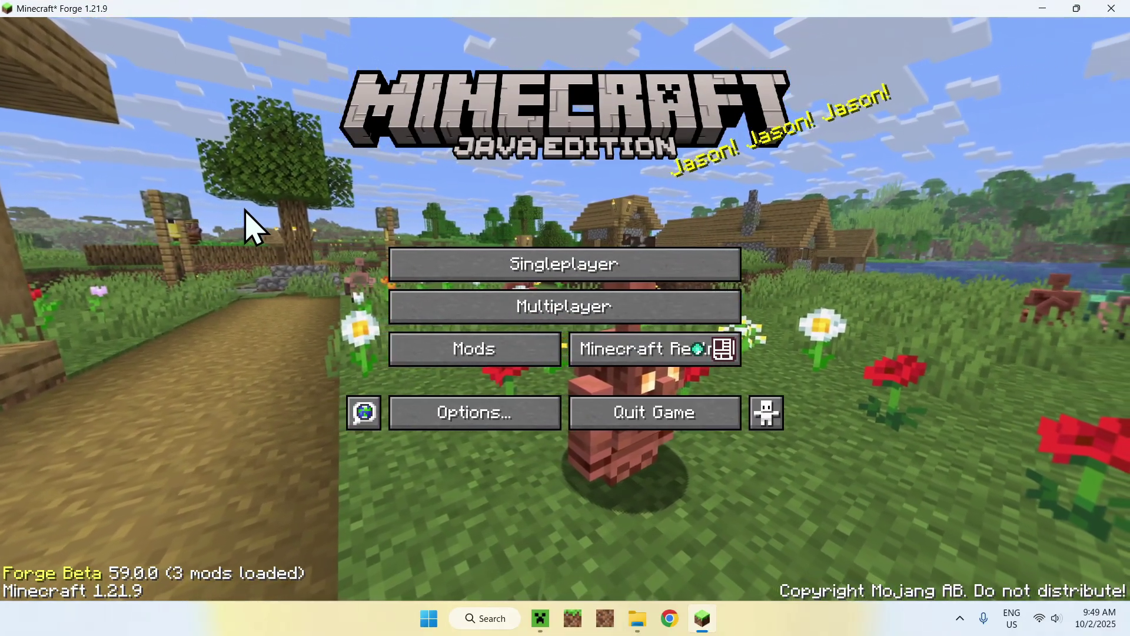
pyautogui.click(476, 358)
pyautogui.click(124, 218)
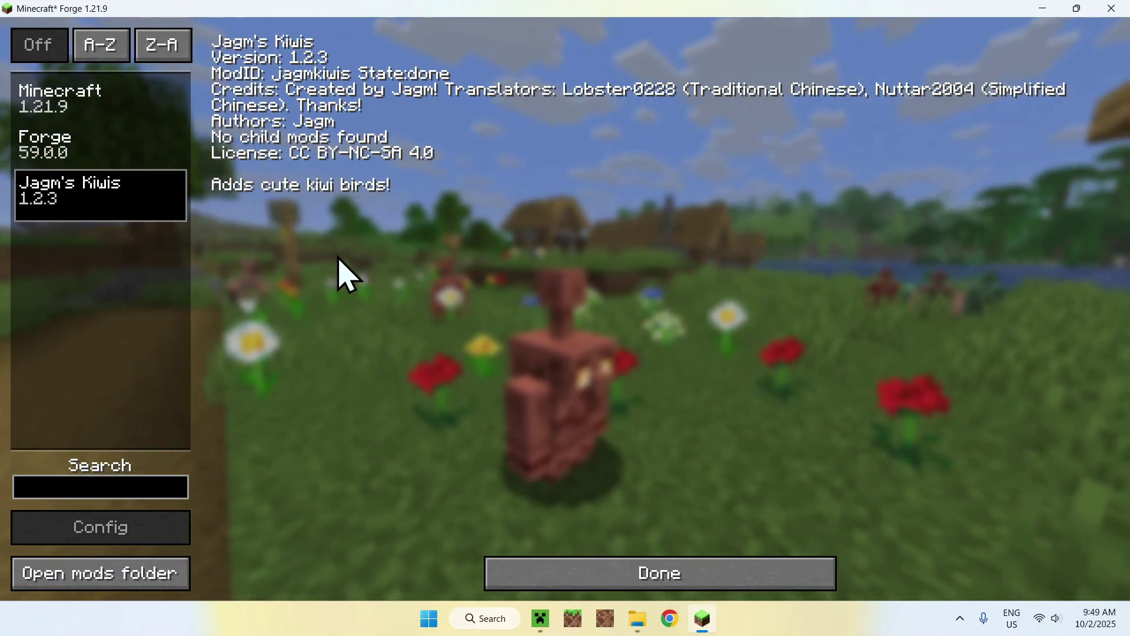
pyautogui.click(670, 578)
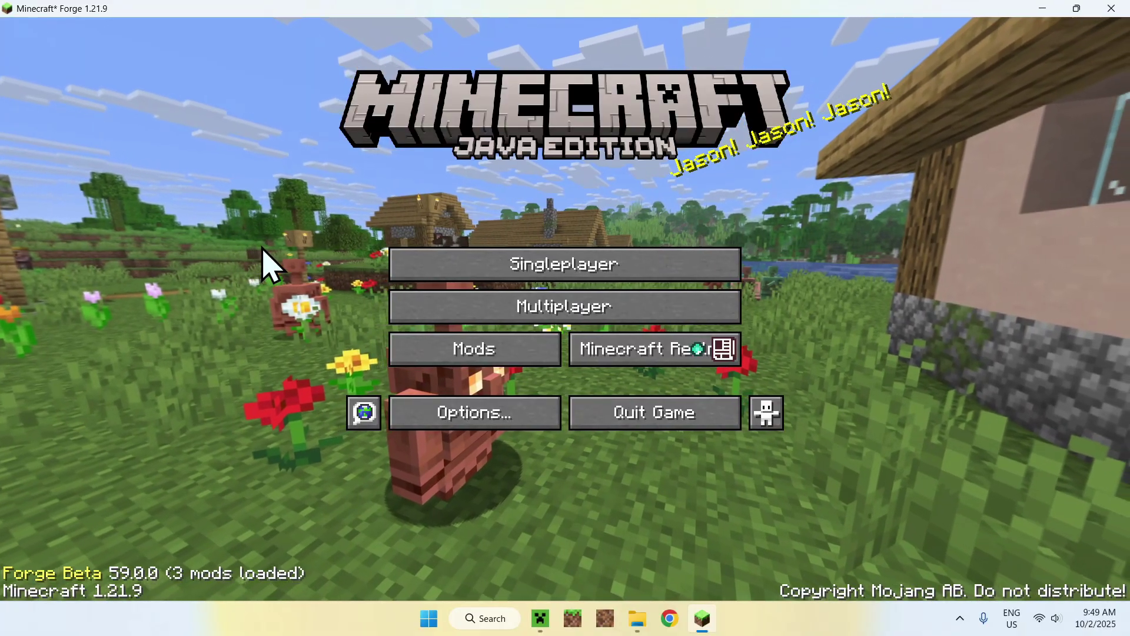
# - From Singleplayer, create a Creative-mode world named New World
pyautogui.click(571, 266)
pyautogui.click(699, 528)
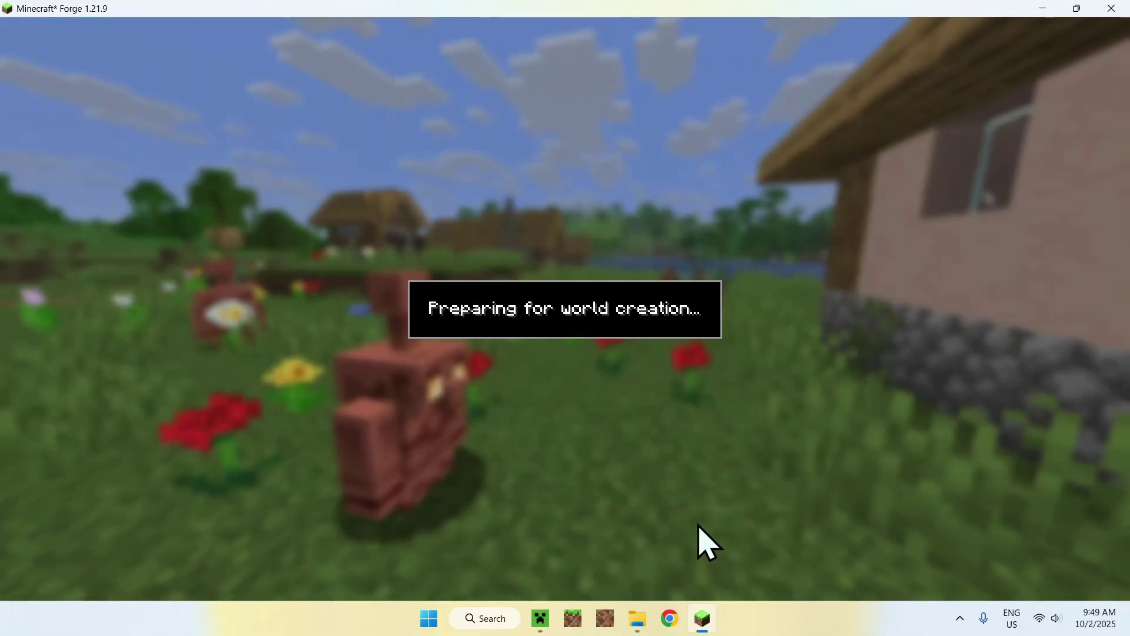
pyautogui.click(515, 199)
pyautogui.click(515, 198)
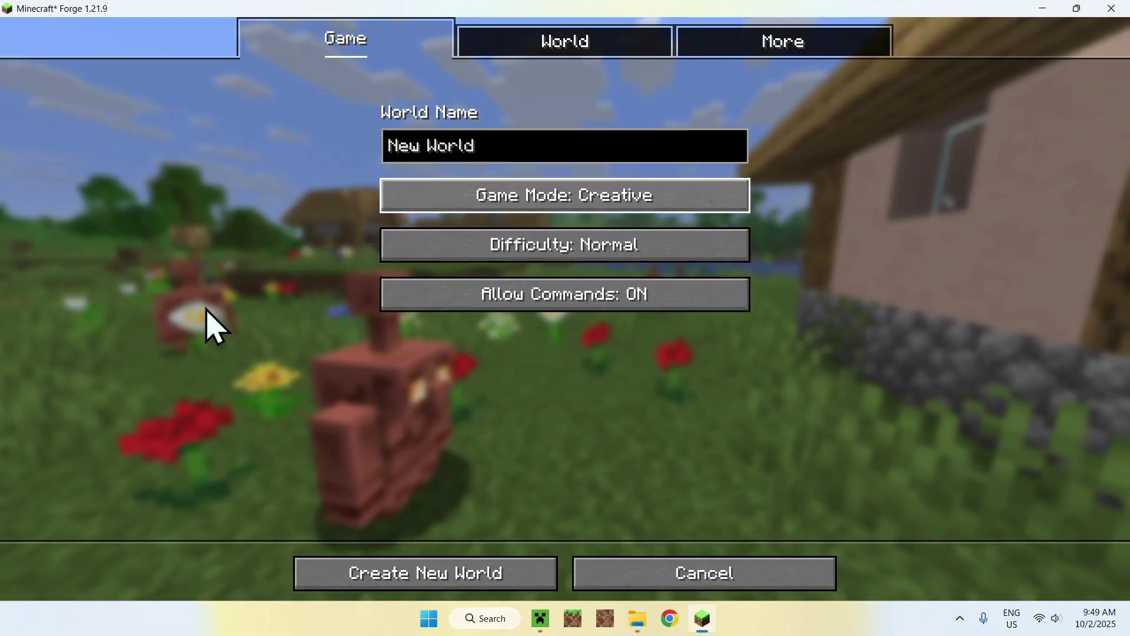
pyautogui.click(429, 565)
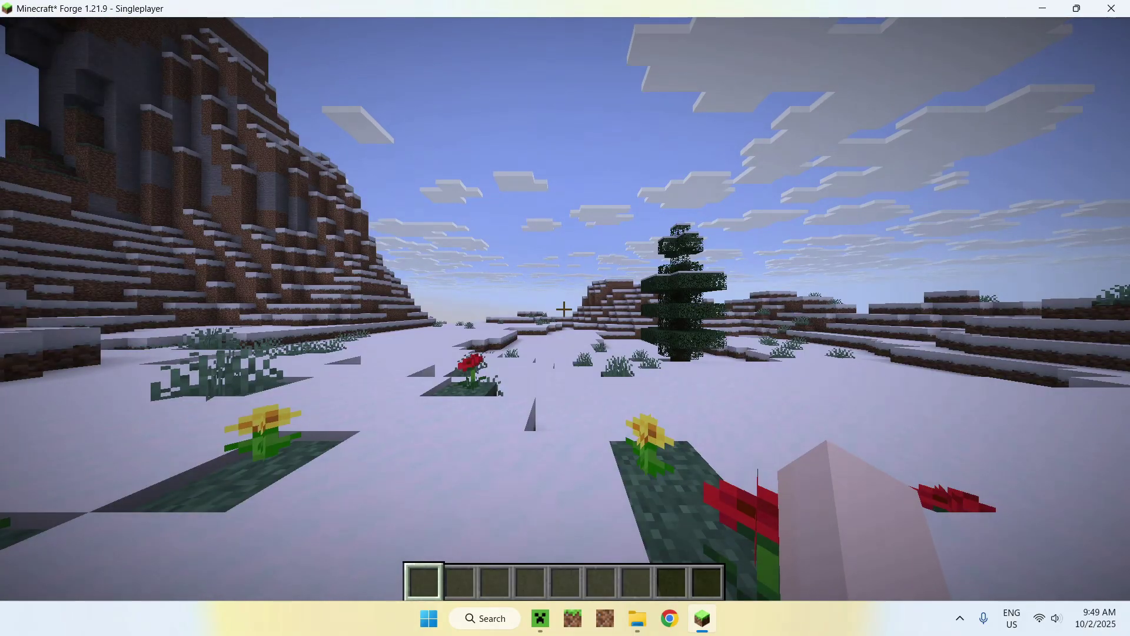
# - Take the Kiwi Bird Spawn Egg from the Spawn Eggs tab and spawn a kiwi on grass
pyautogui.press('w')
pyautogui.press('w')
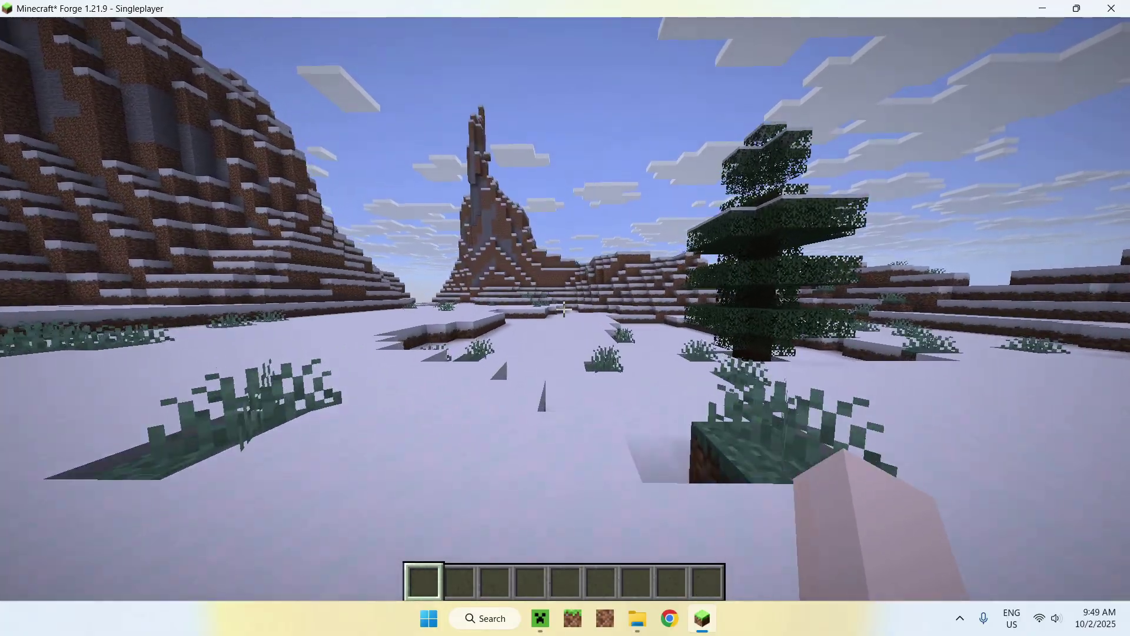
pyautogui.press('e')
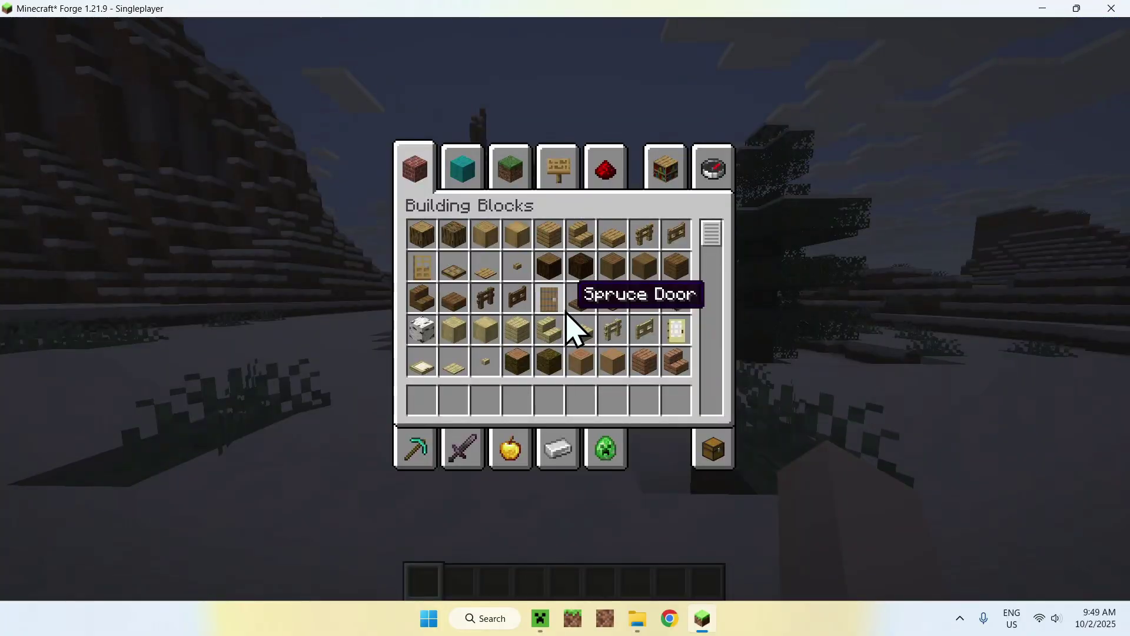
pyautogui.click(607, 449)
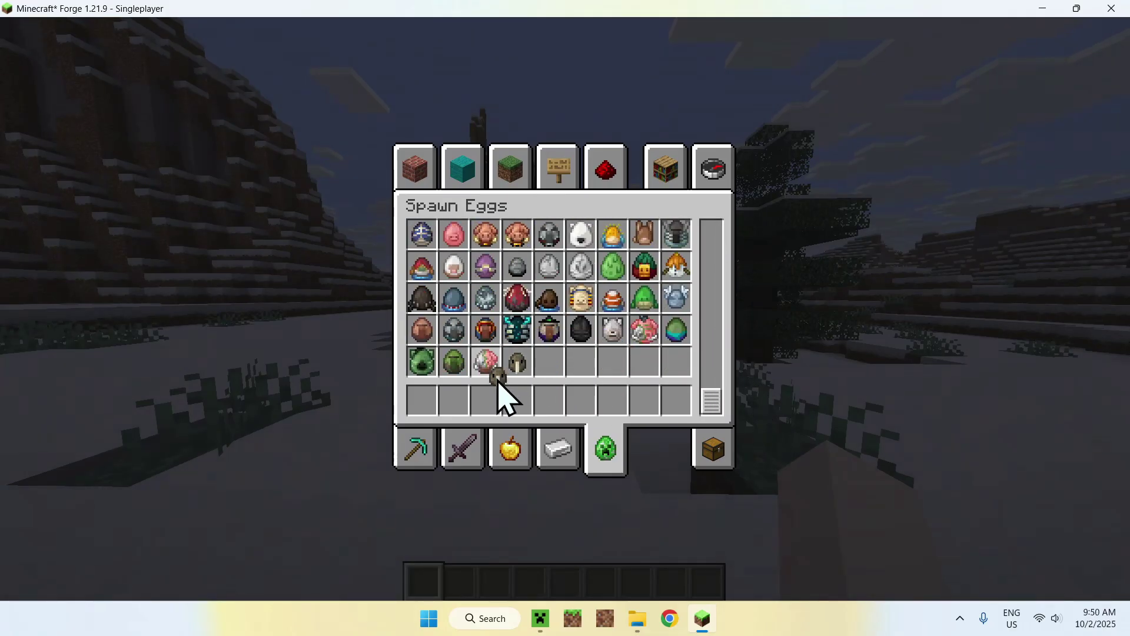
pyautogui.press('e')
pyautogui.rightClick(564, 308)
# - Switch hotbar slots and step back away from the spawned kiwi bird
pyautogui.press('2')
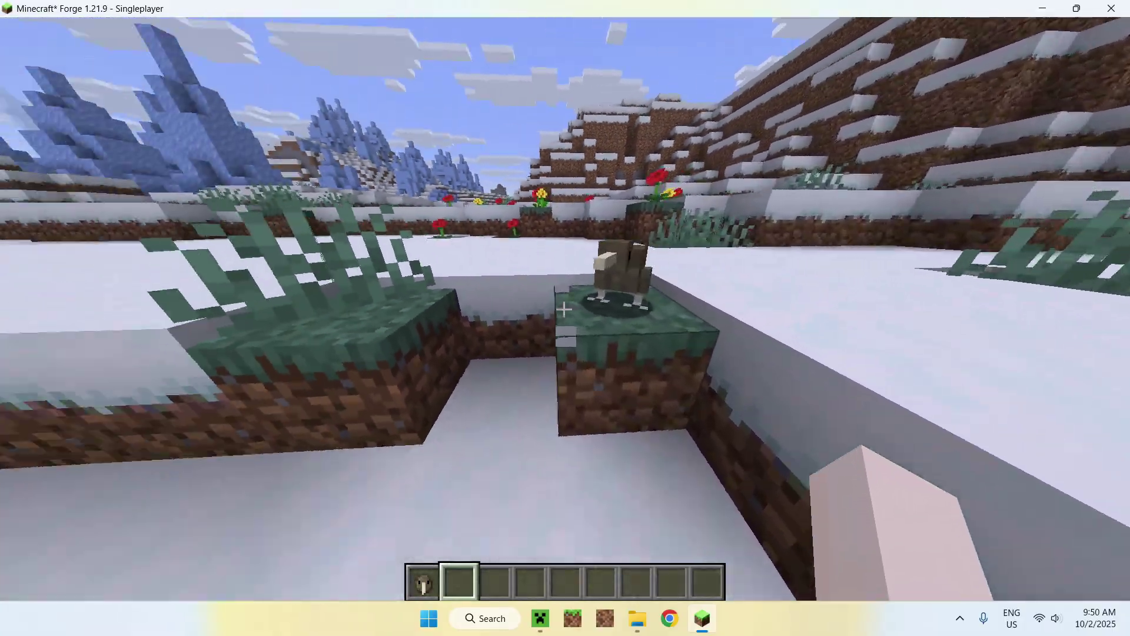
pyautogui.press('s')
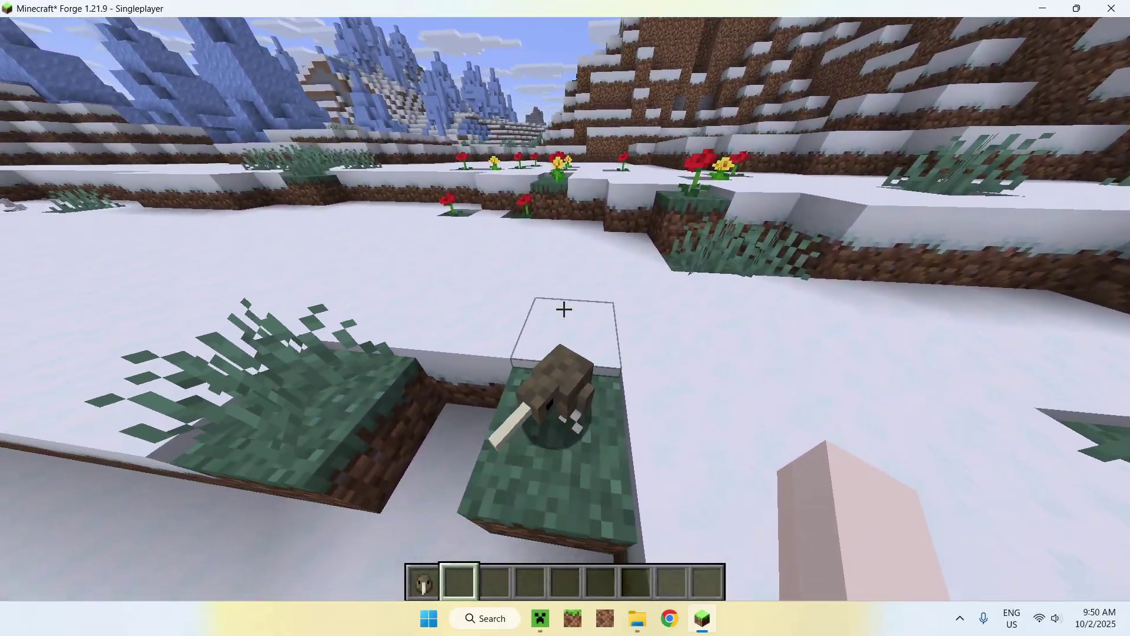
pyautogui.press('s')
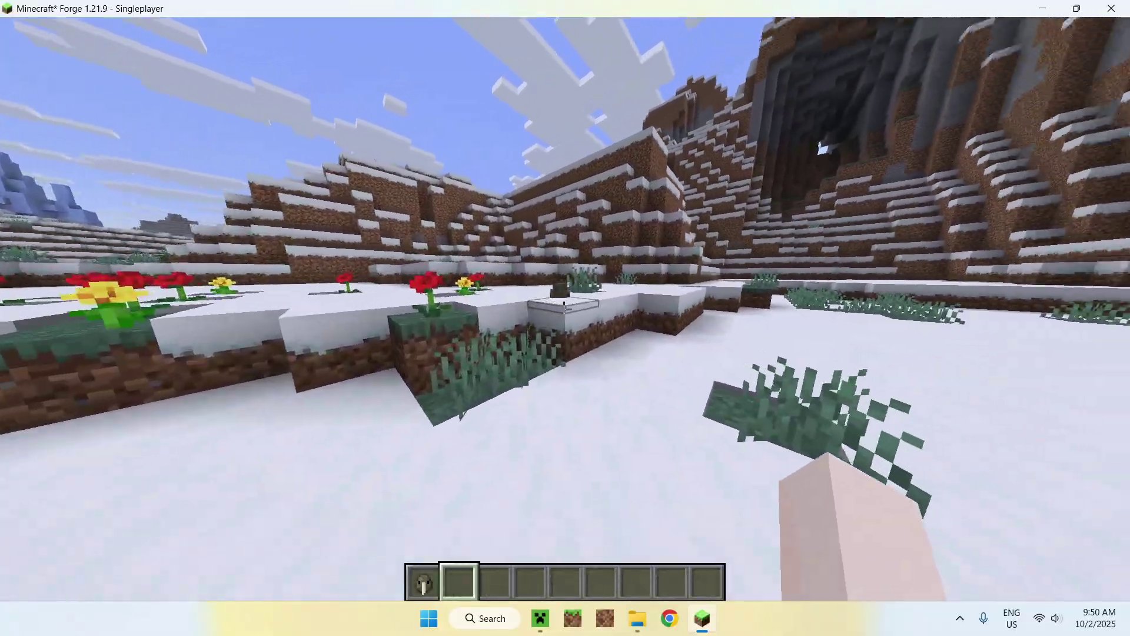
pyautogui.press('1')
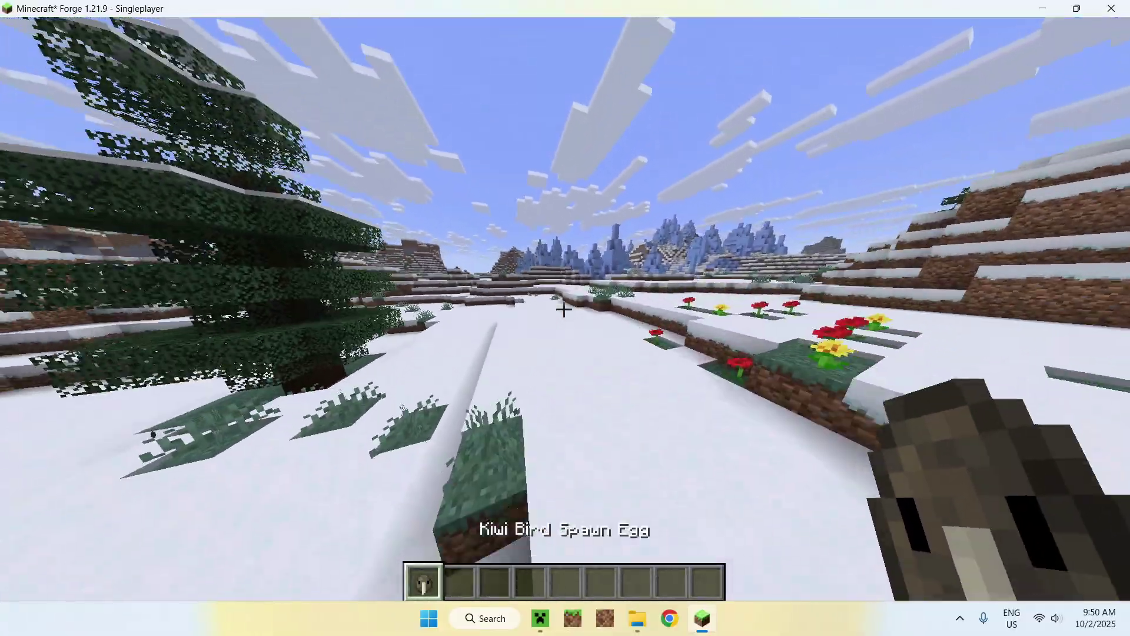
pyautogui.press('3')
# - Walk across the snowy field toward the ice spikes and drop the kiwi spawn egg
pyautogui.press('w')
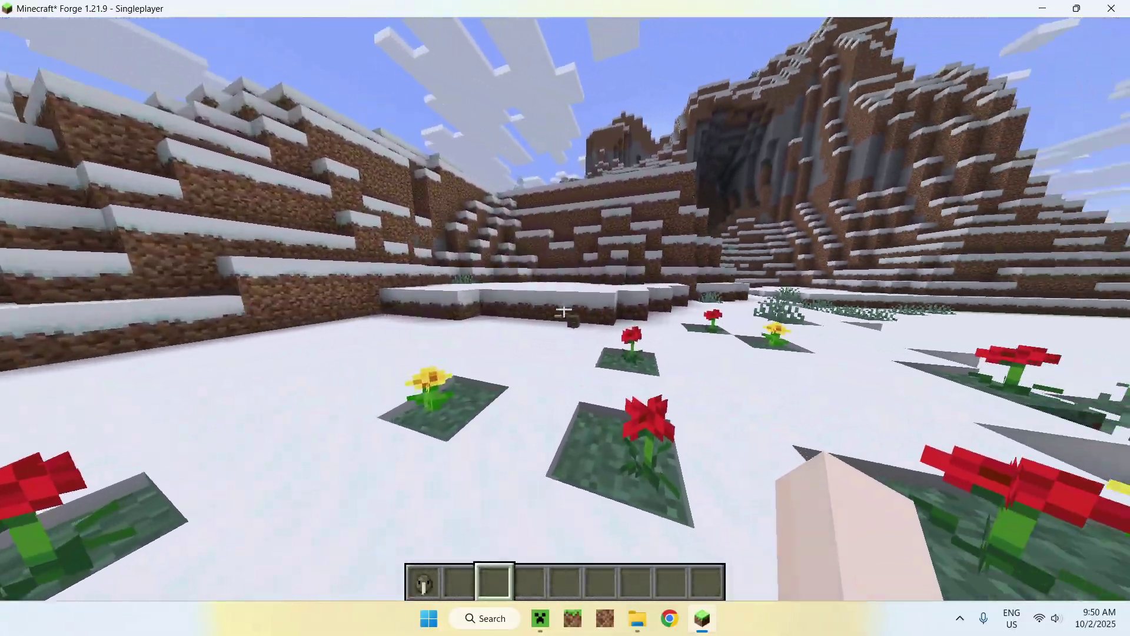
pyautogui.press('w')
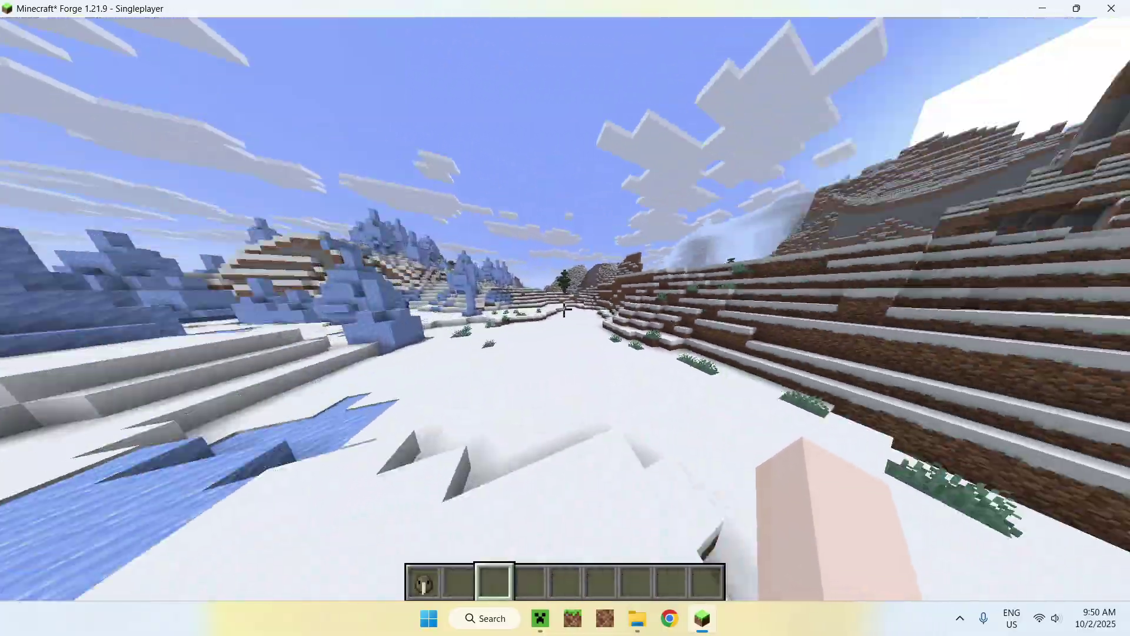
pyautogui.press('w')
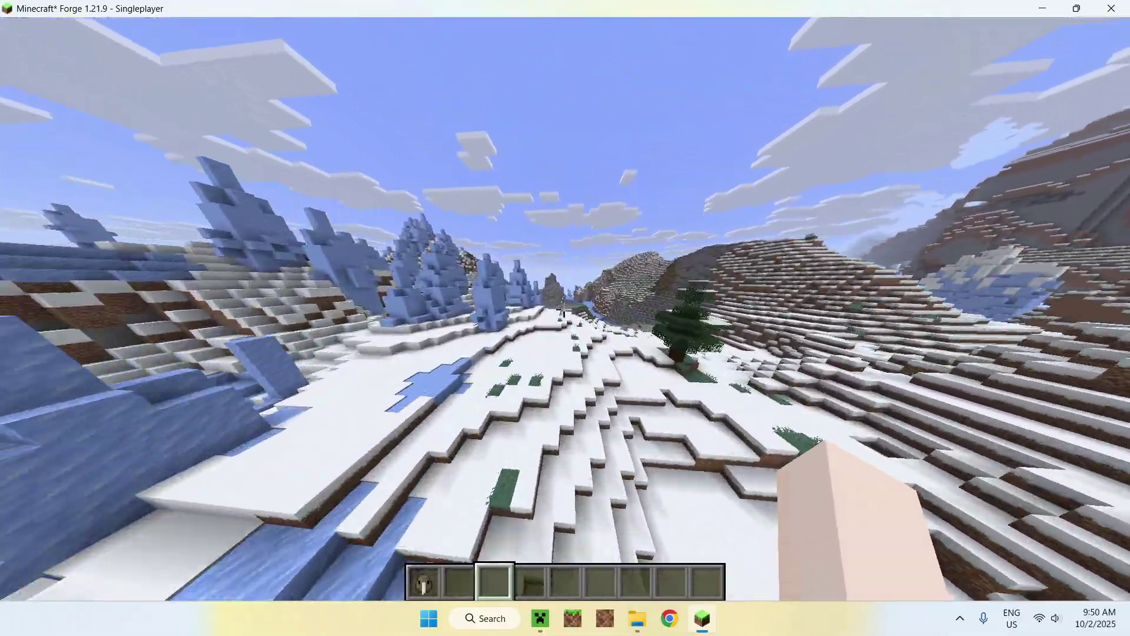
pyautogui.press('1')
pyautogui.press('q')
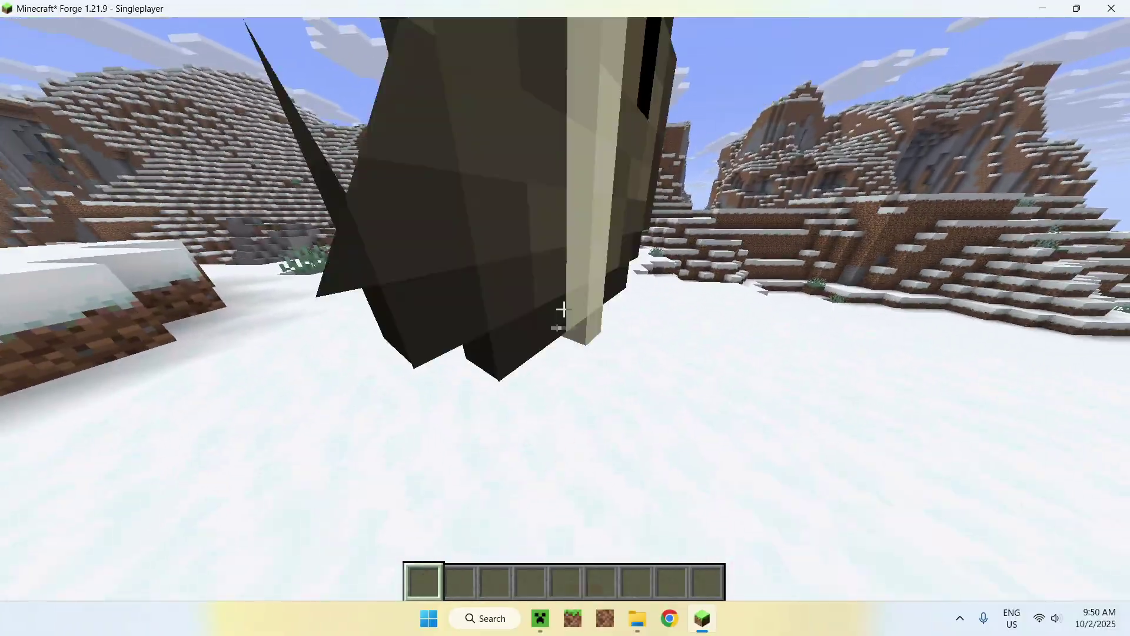